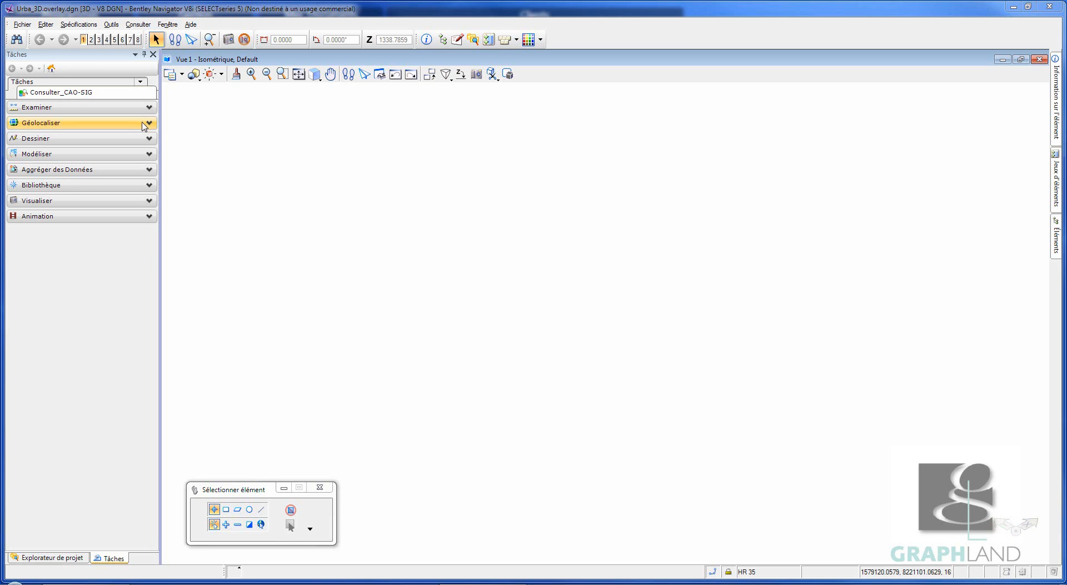
# Attach the GL_BatiIndifferencie, GL_BatiIndustriel and GL_BatiRemarquable shapefiles as vector references, declining the immediate rebuild of the element sets
pyautogui.click(61, 169)
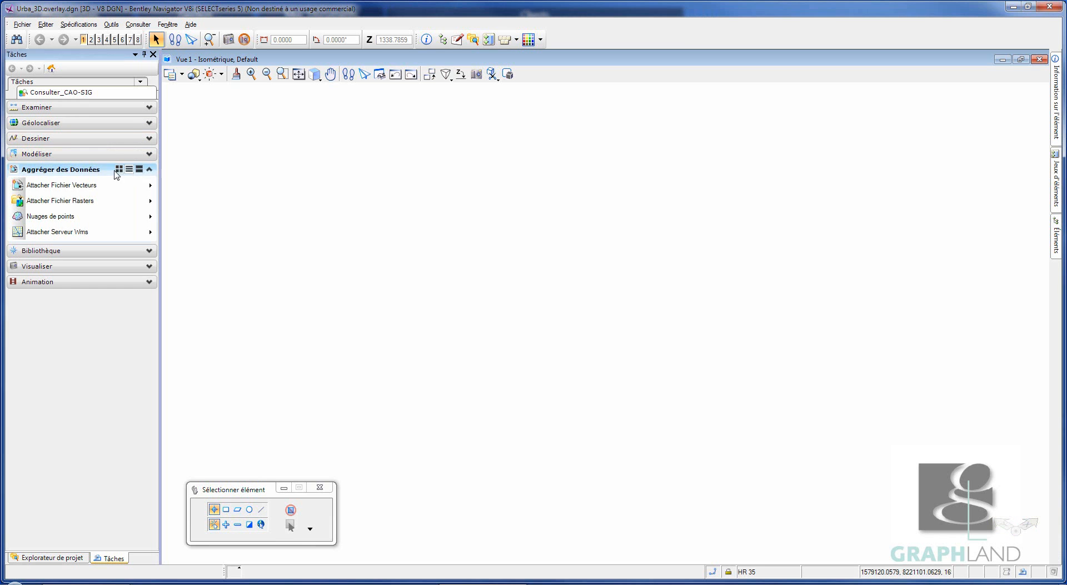
pyautogui.click(83, 184)
pyautogui.click(406, 151)
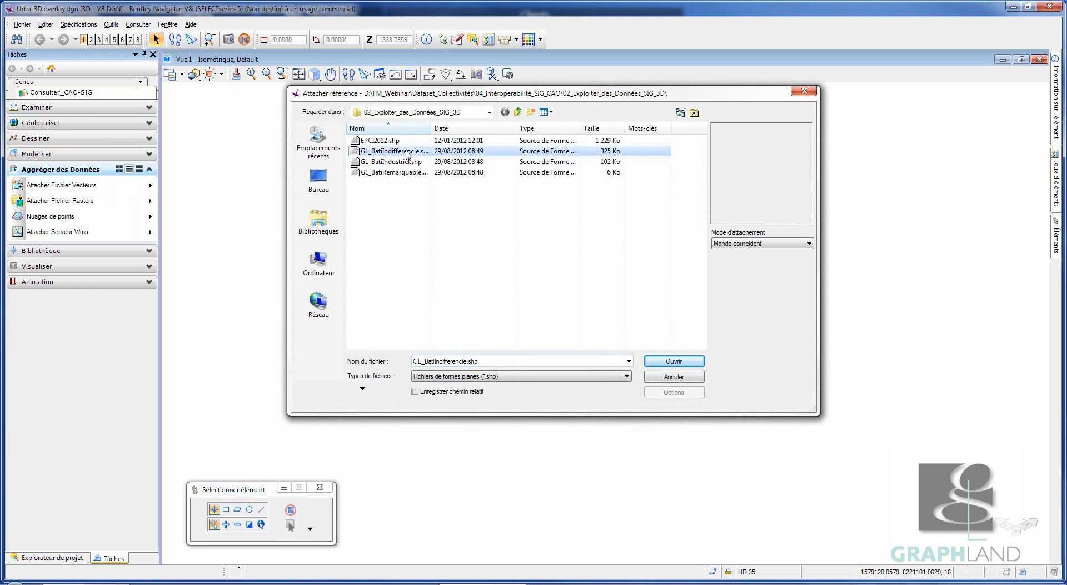
pyautogui.keyDown('shift'); pyautogui.click(406, 174); pyautogui.keyUp('shift')
pyautogui.click(685, 364)
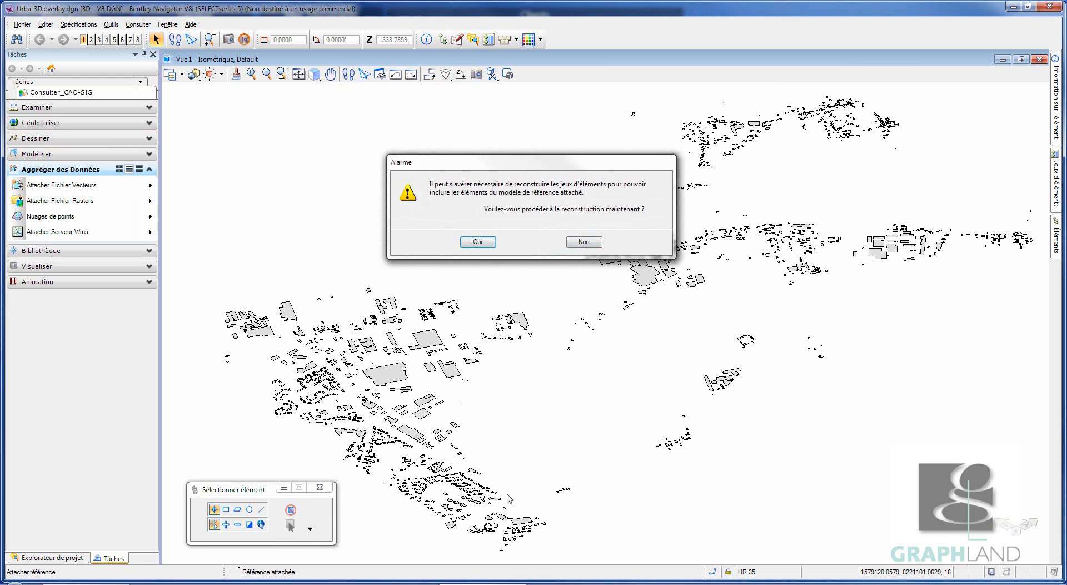
pyautogui.scroll(3, 459, 484)
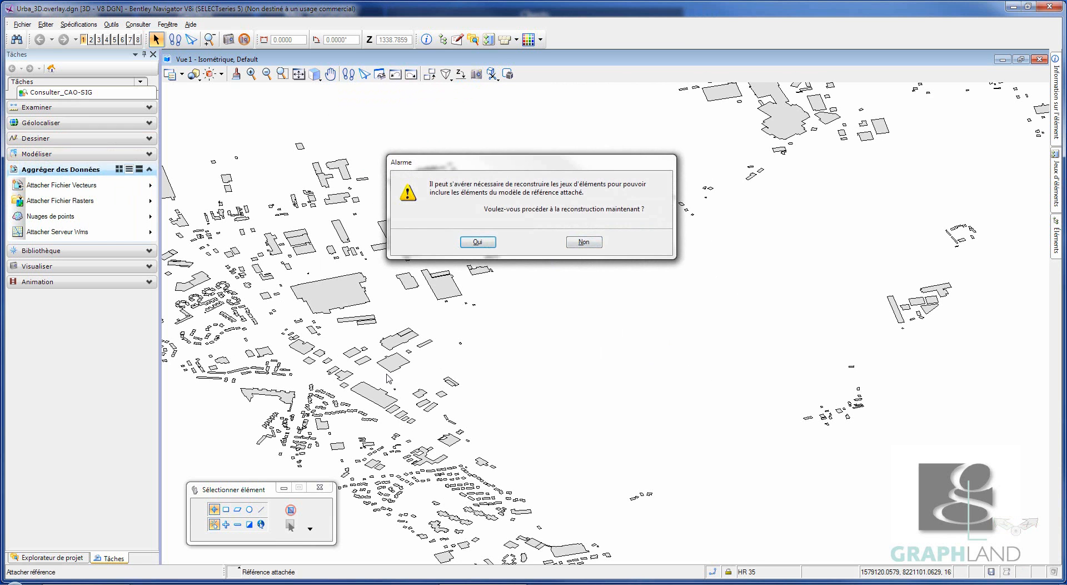
pyautogui.click(584, 242)
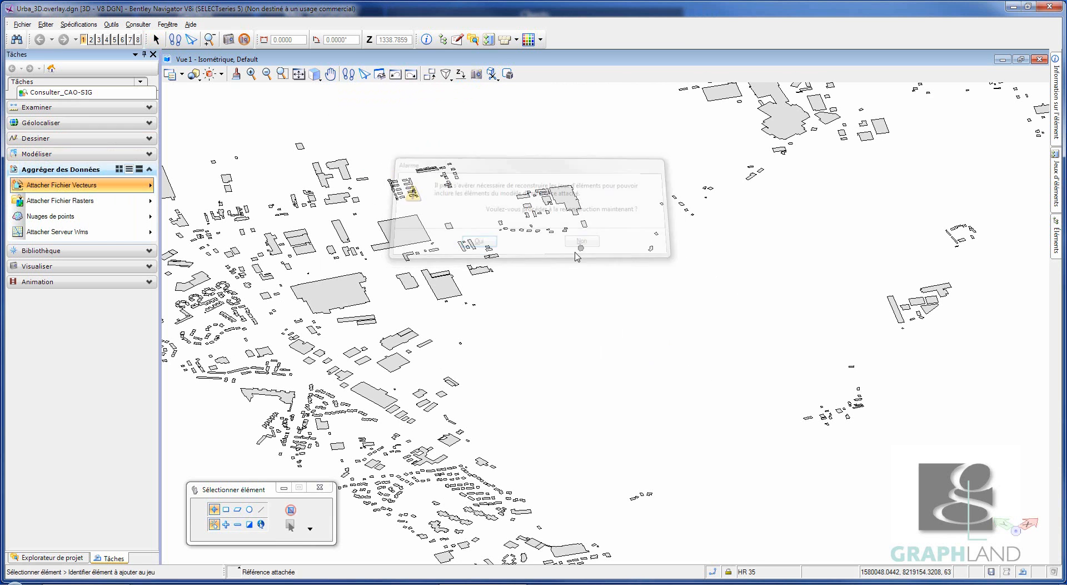
# Examine the HAUTEUR attribute in the element information of the large elongated industrial building, and clear the selection
pyautogui.rightClick(405, 413)
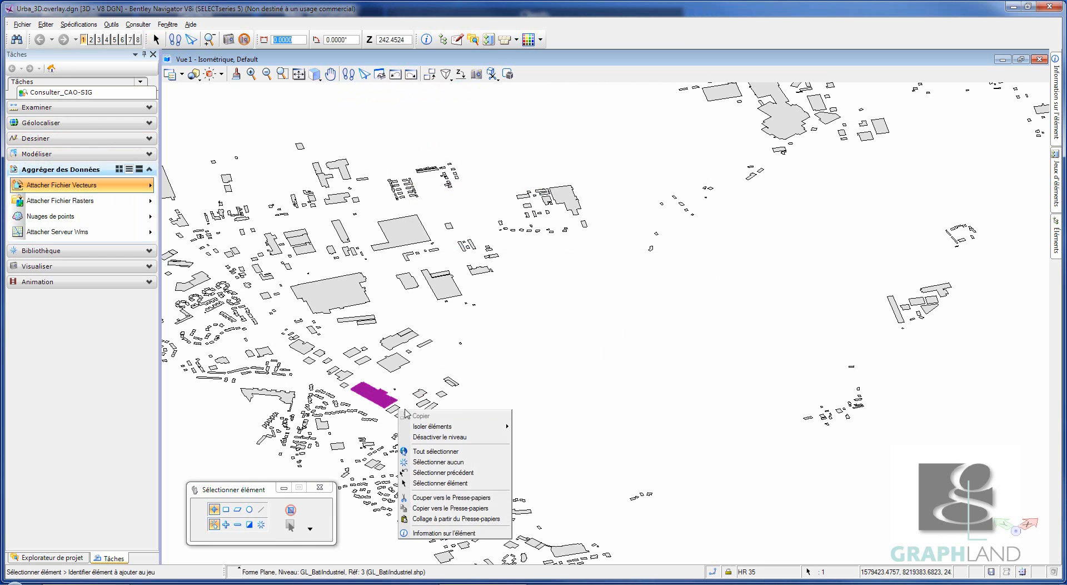
pyautogui.click(457, 533)
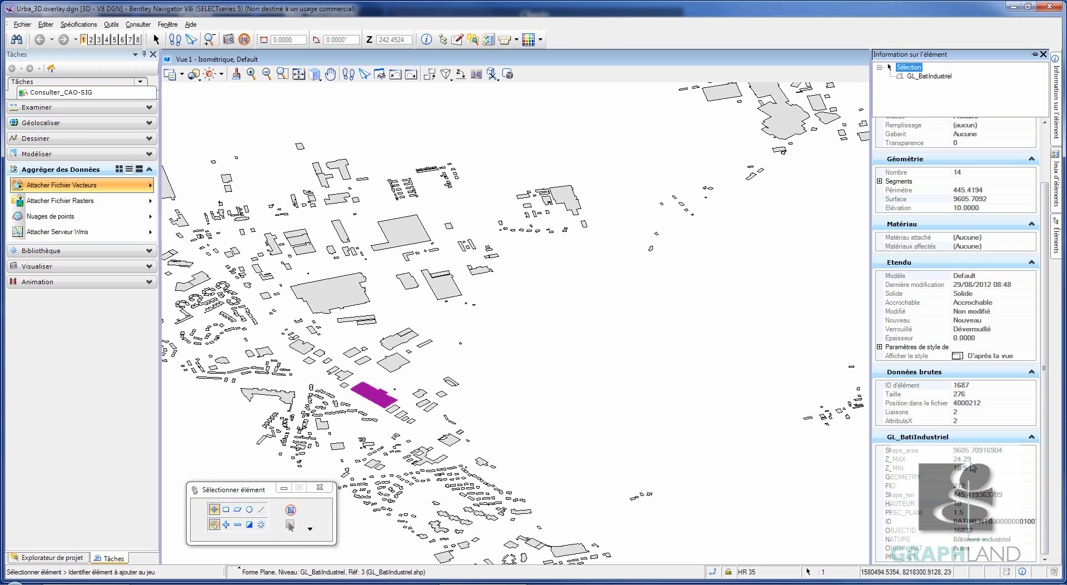
pyautogui.click(994, 539)
pyautogui.click(981, 504)
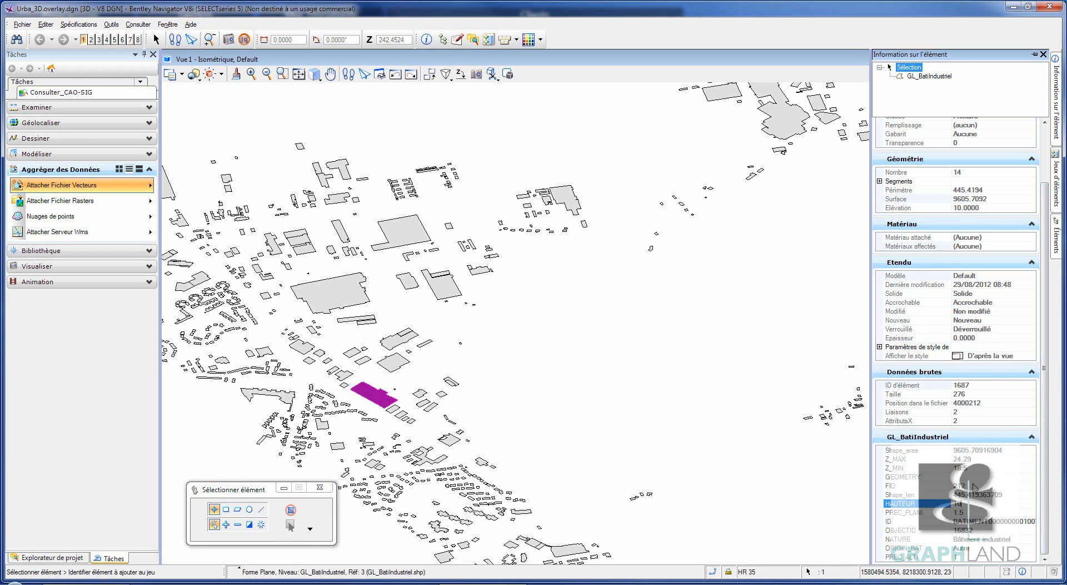
pyautogui.click(667, 428)
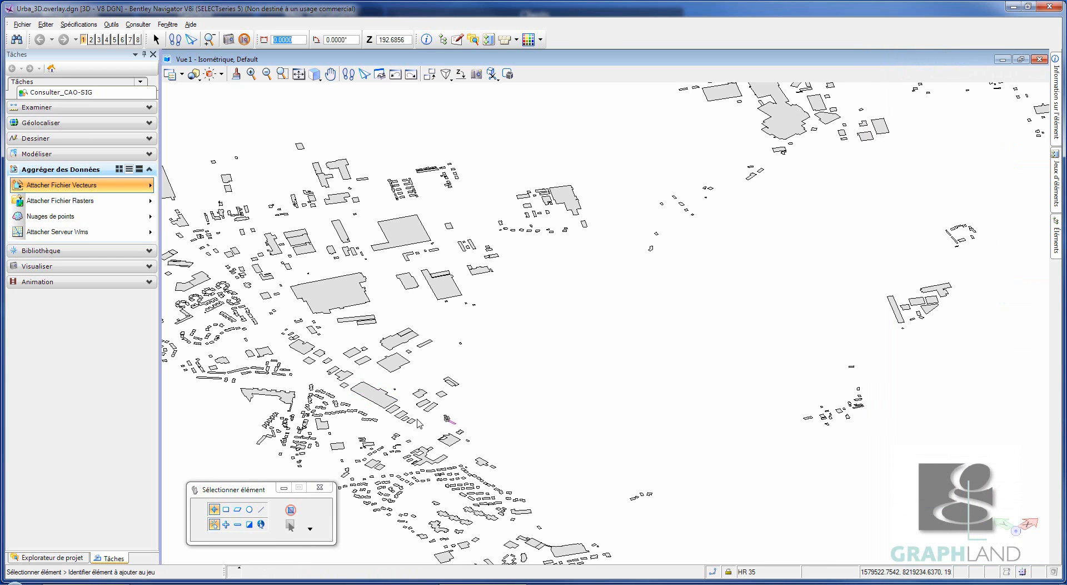
# Model an orthogonal slab solid about 72 long, 41 wide and 104 high in the empty area southwest of the buildings
pyautogui.scroll(-3, 558, 306)
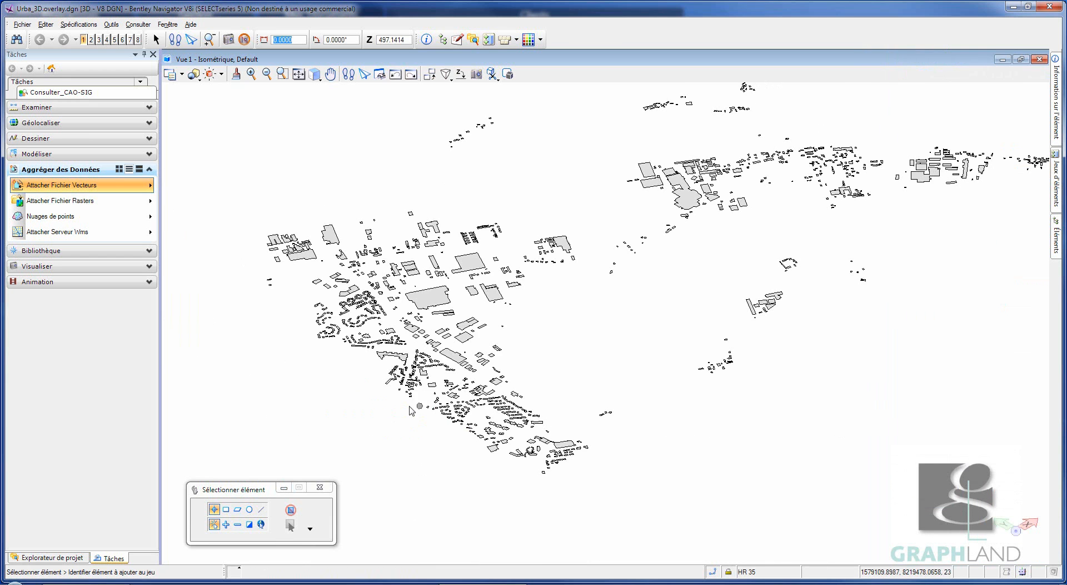
pyautogui.scroll(3, 396, 411)
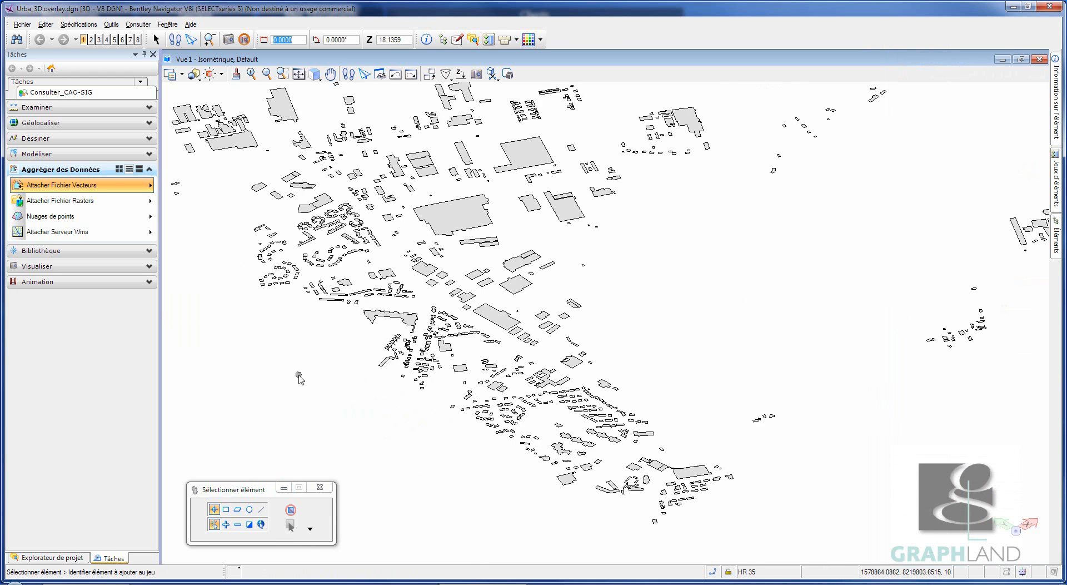
pyautogui.scroll(2, 300, 376)
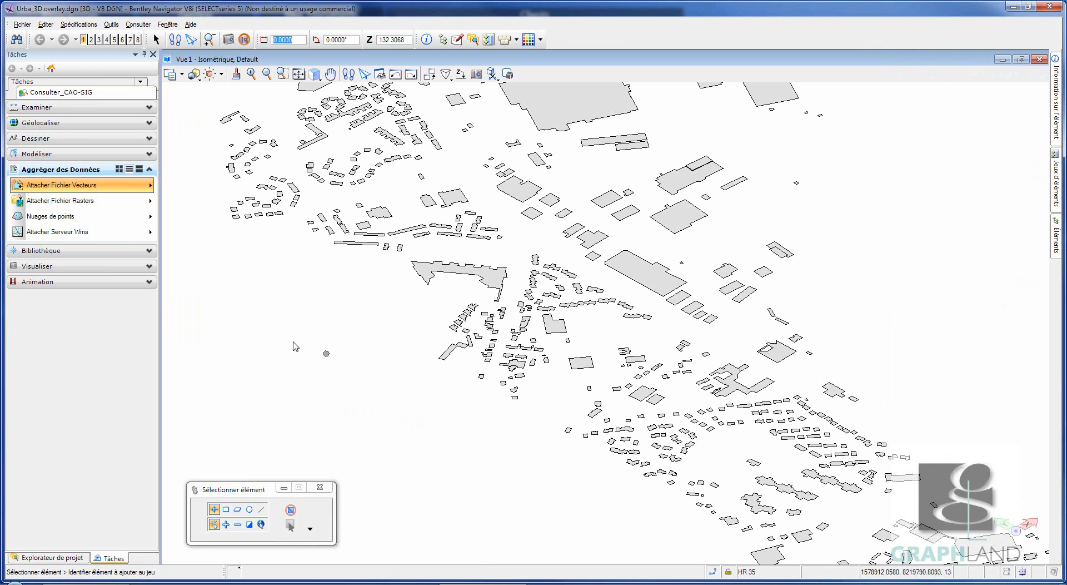
pyautogui.click(149, 168)
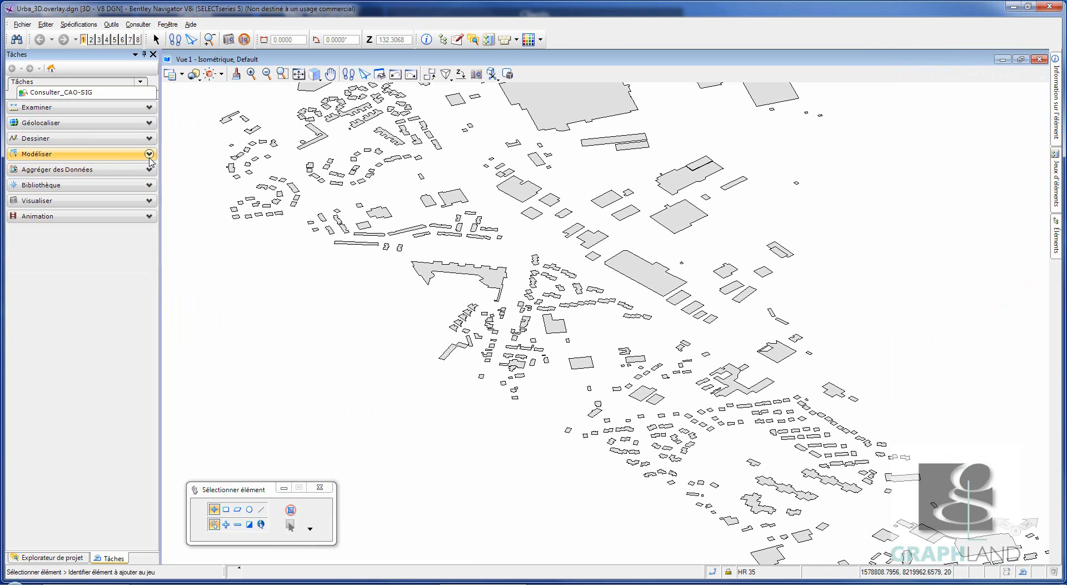
pyautogui.click(149, 154)
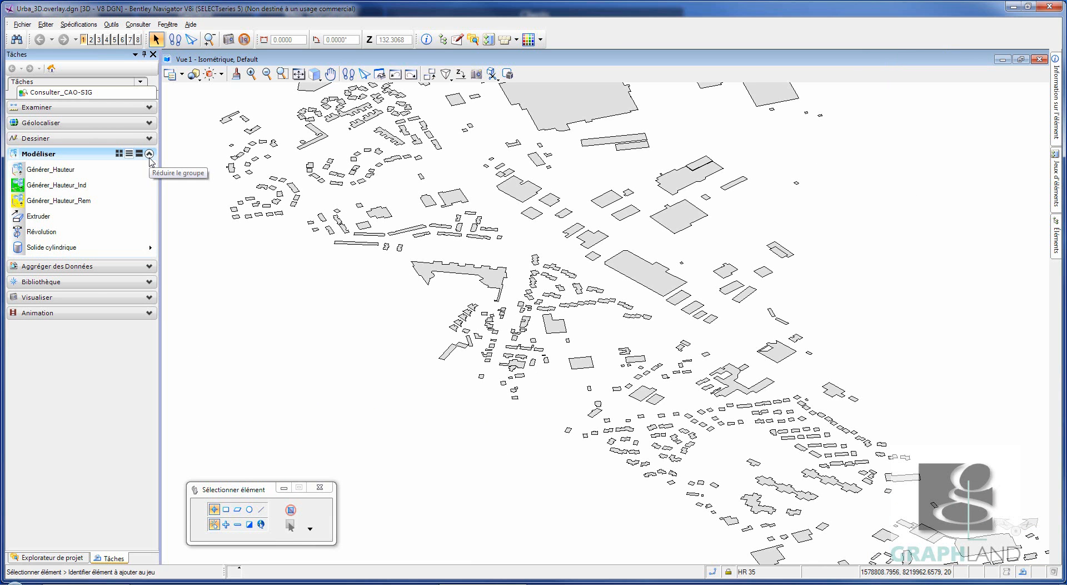
pyautogui.click(125, 249)
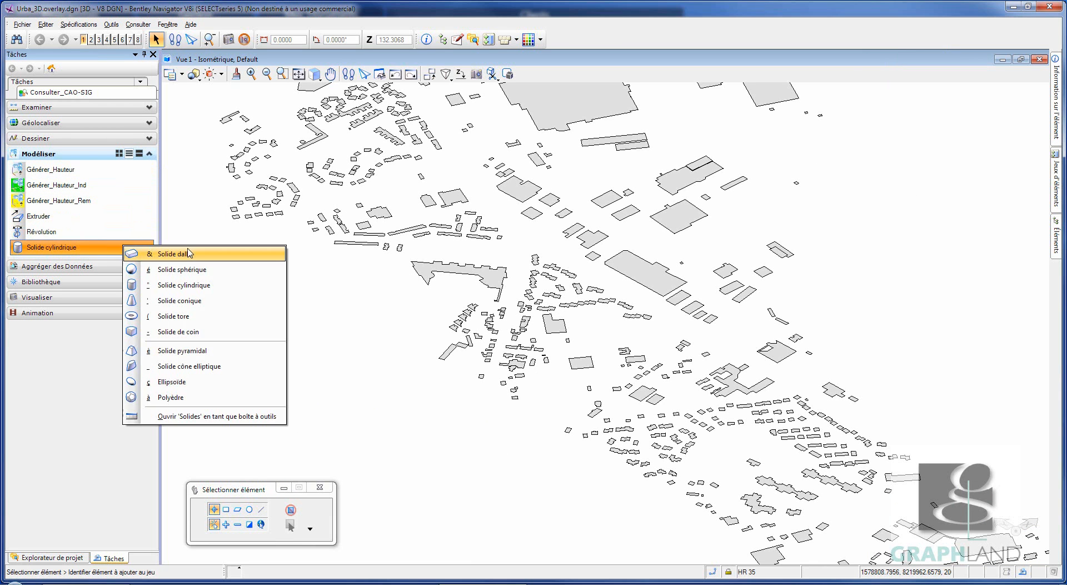
pyautogui.click(191, 253)
pyautogui.click(283, 352)
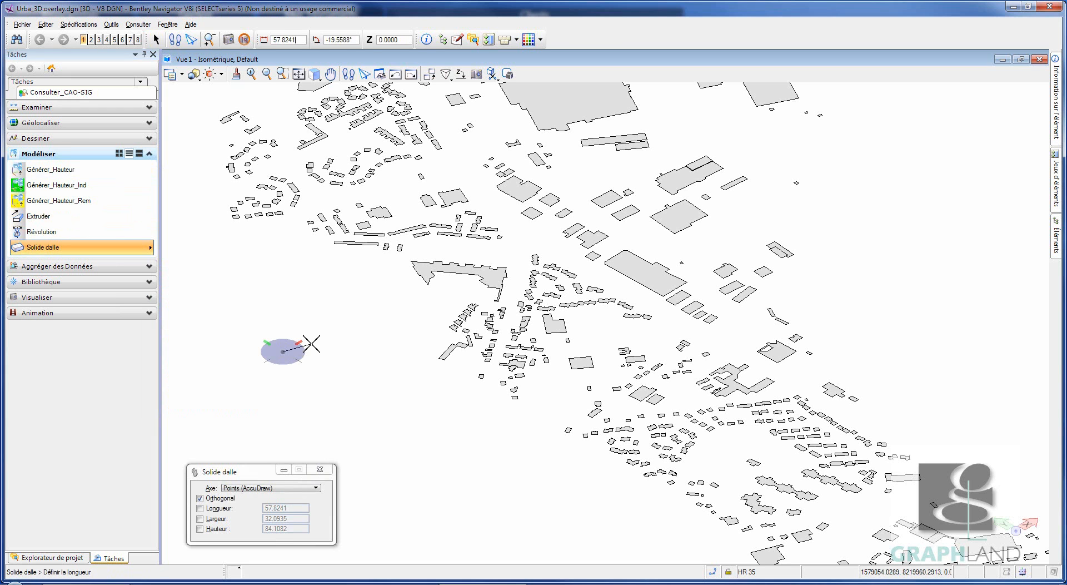
pyautogui.click(311, 335)
pyautogui.click(300, 323)
pyautogui.click(286, 356)
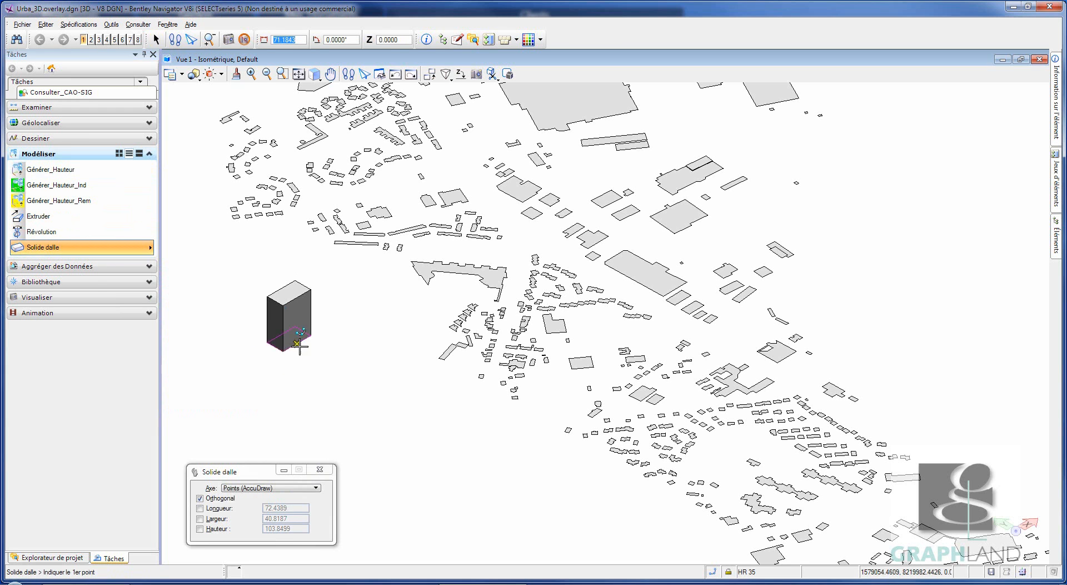
# Model a vertical cylinder about 41 in radius and 209 high beside the slab, and extrude the long footprint behind it by 35
pyautogui.click(72, 247)
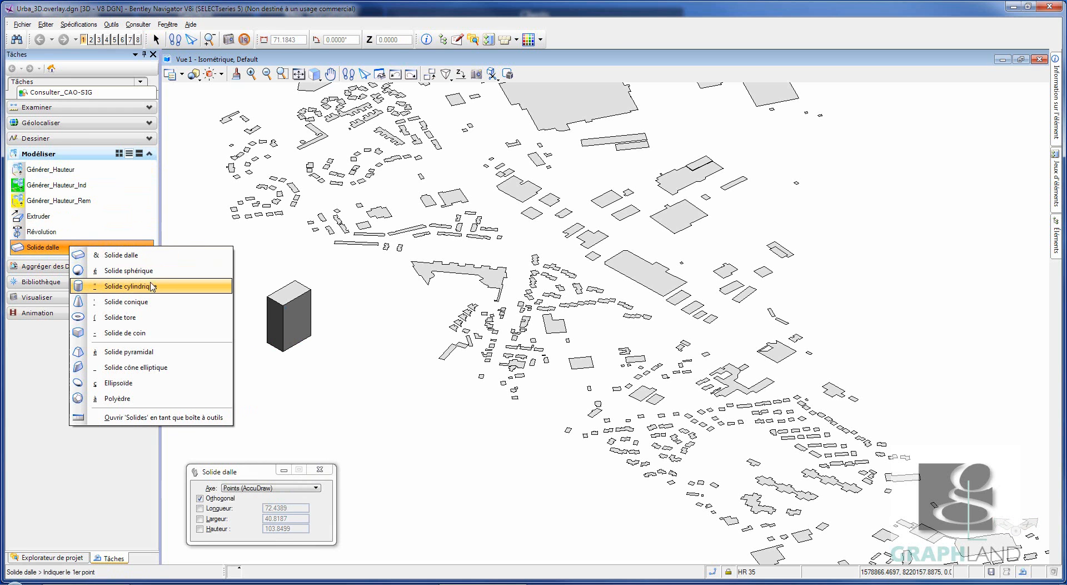
pyautogui.click(146, 286)
pyautogui.click(344, 378)
pyautogui.click(360, 390)
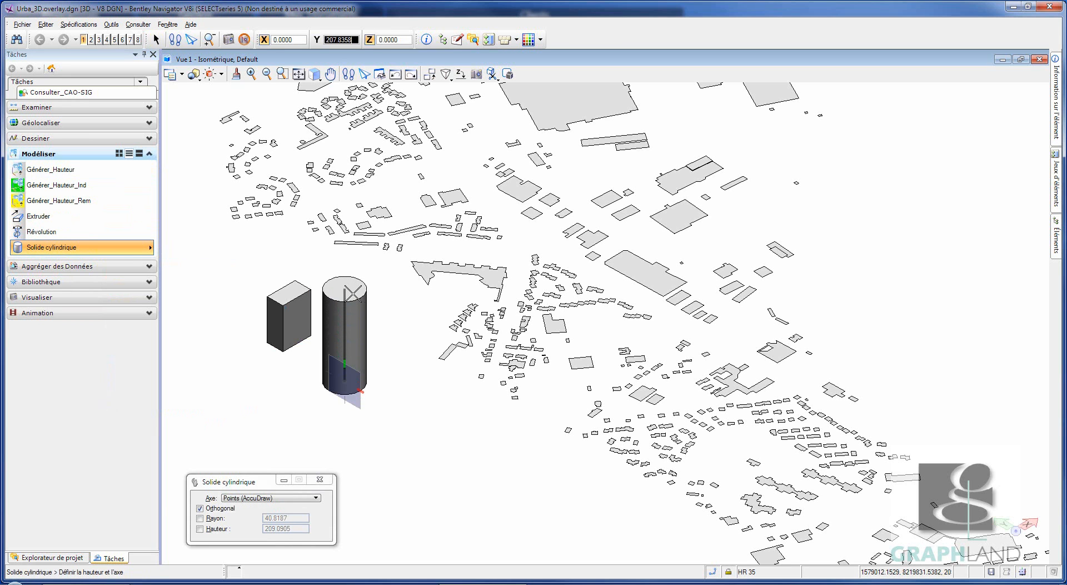
pyautogui.click(352, 293)
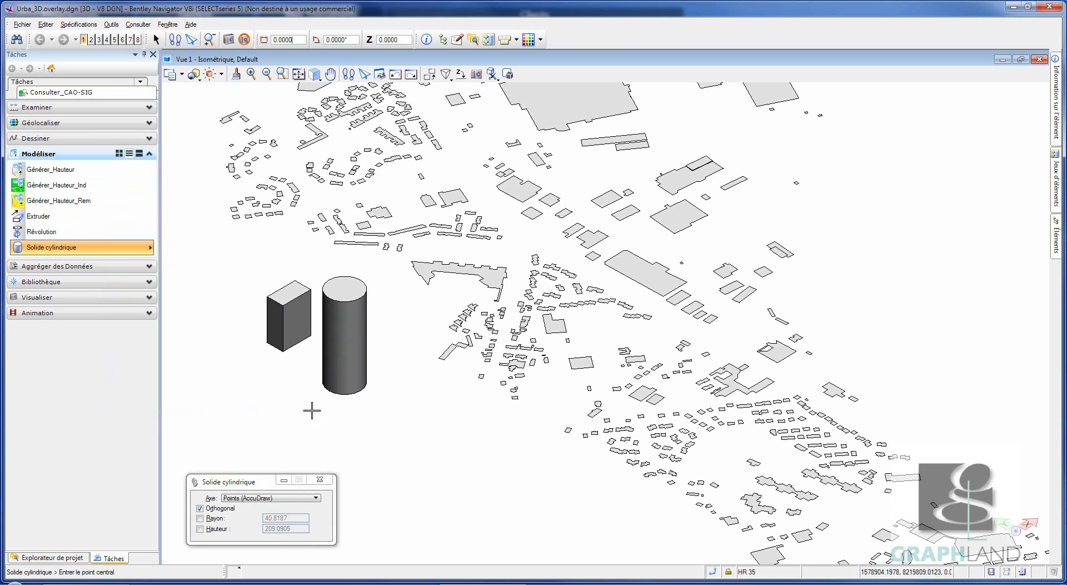
pyautogui.click(39, 216)
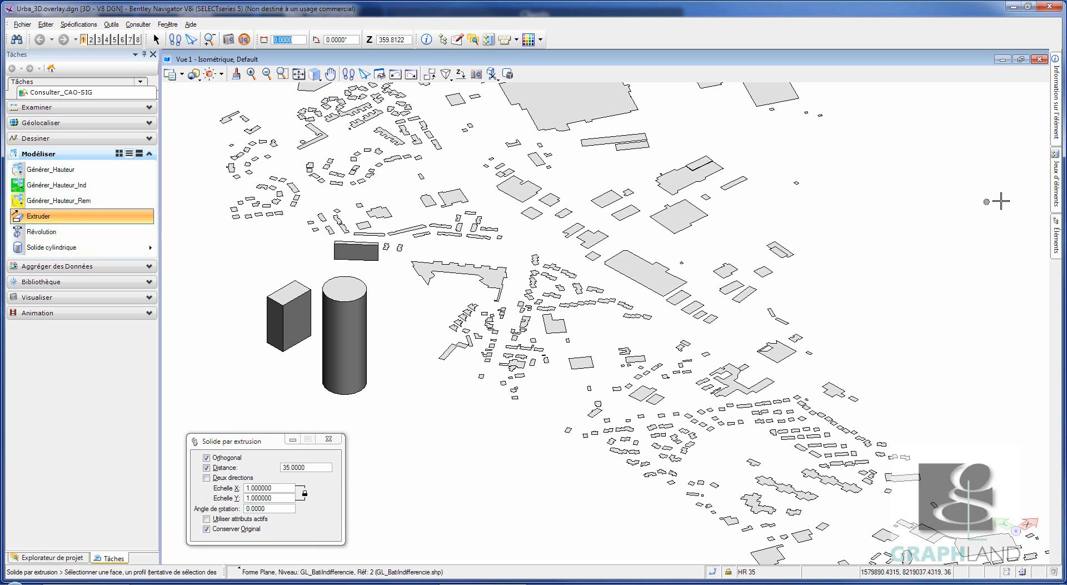
# Rebuild the height-based element sets to include the attached buildings, and generate the 3D building volumes with the Générer_Hauteur tools
pyautogui.moveTo(1056, 193)
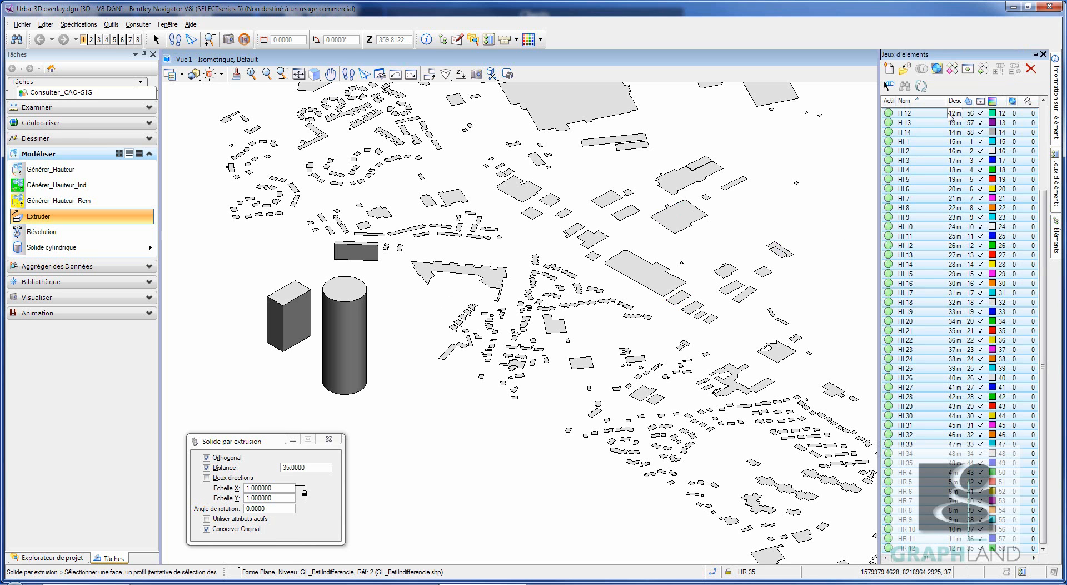
pyautogui.click(922, 87)
pyautogui.click(477, 242)
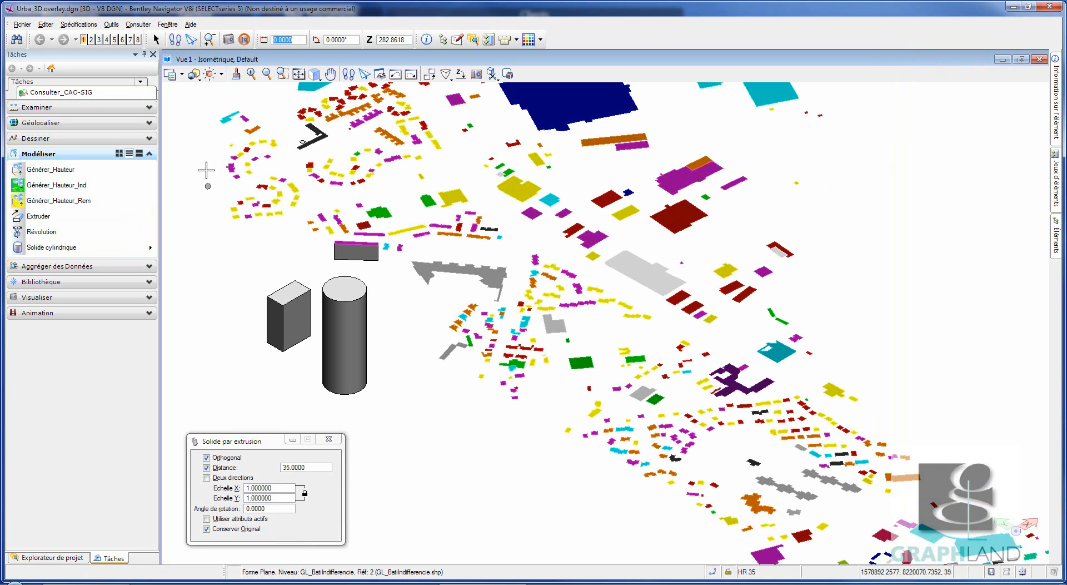
pyautogui.click(52, 171)
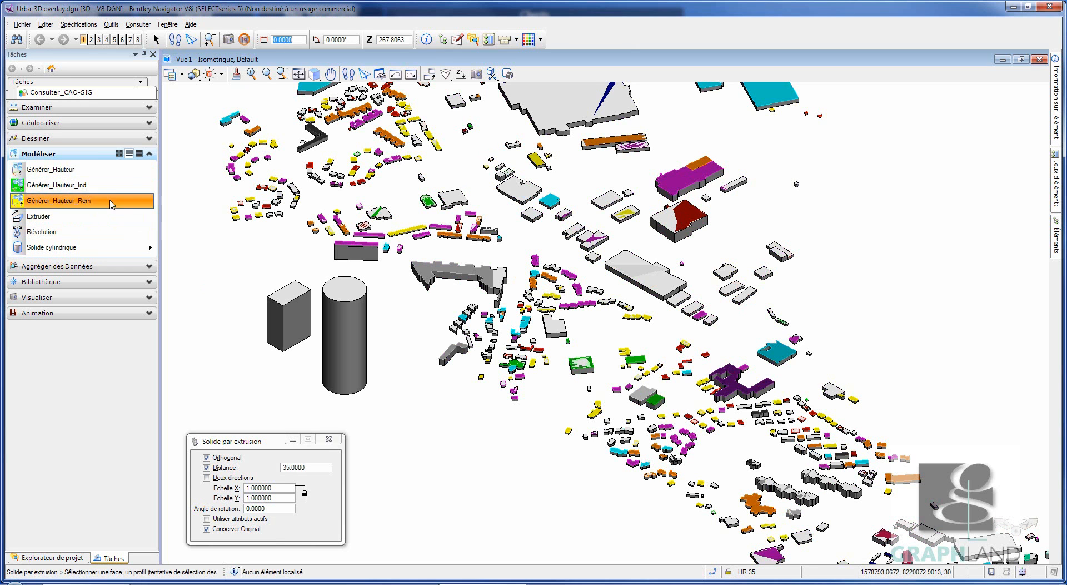
# Delete the slab, the cylinder and the trial extrusion of the long building footprint
pyautogui.click(67, 138)
pyautogui.click(112, 154)
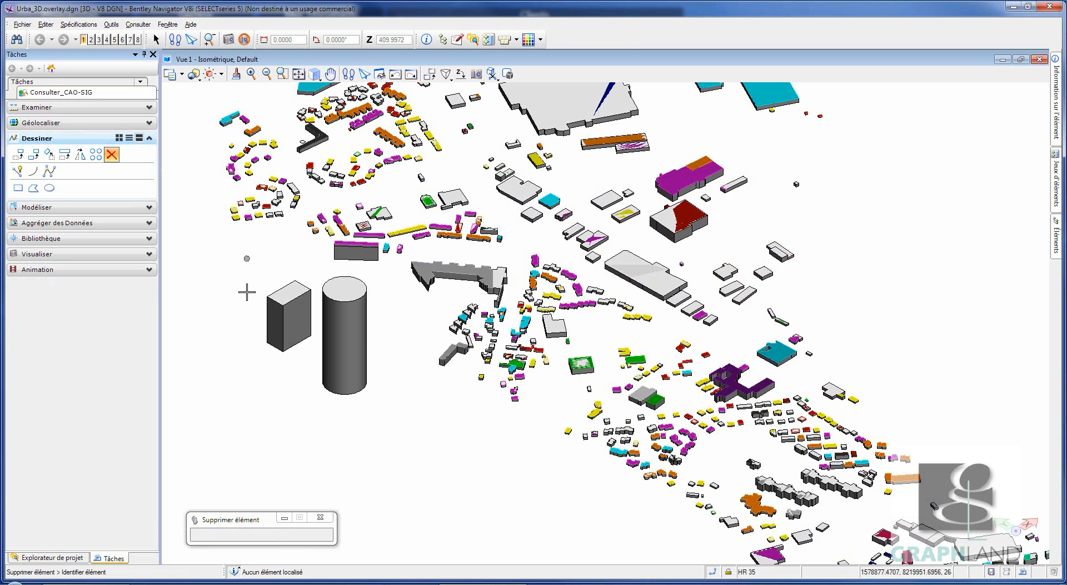
pyautogui.click(296, 316)
pyautogui.click(334, 325)
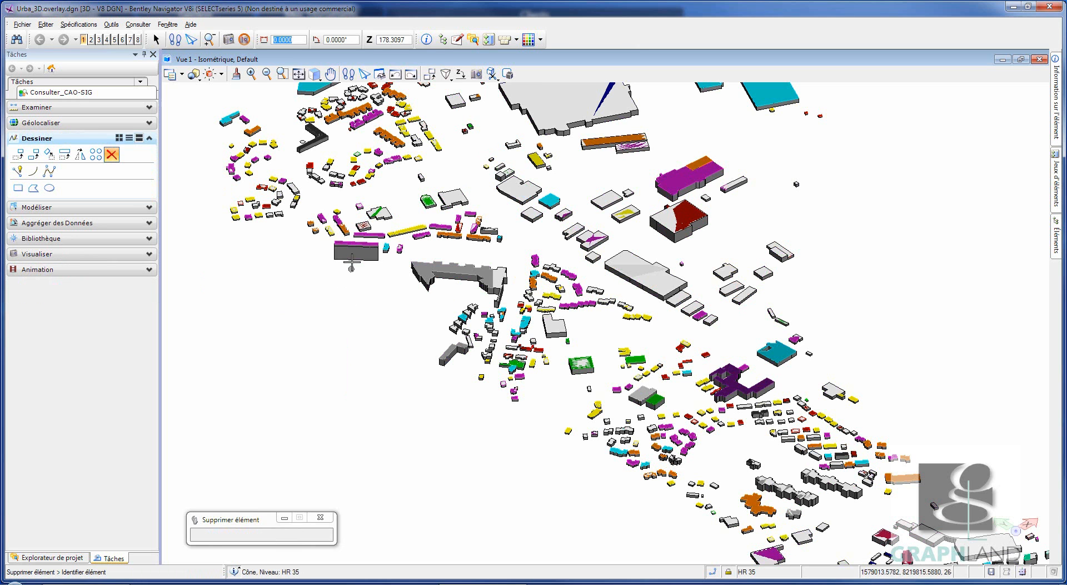
pyautogui.click(356, 253)
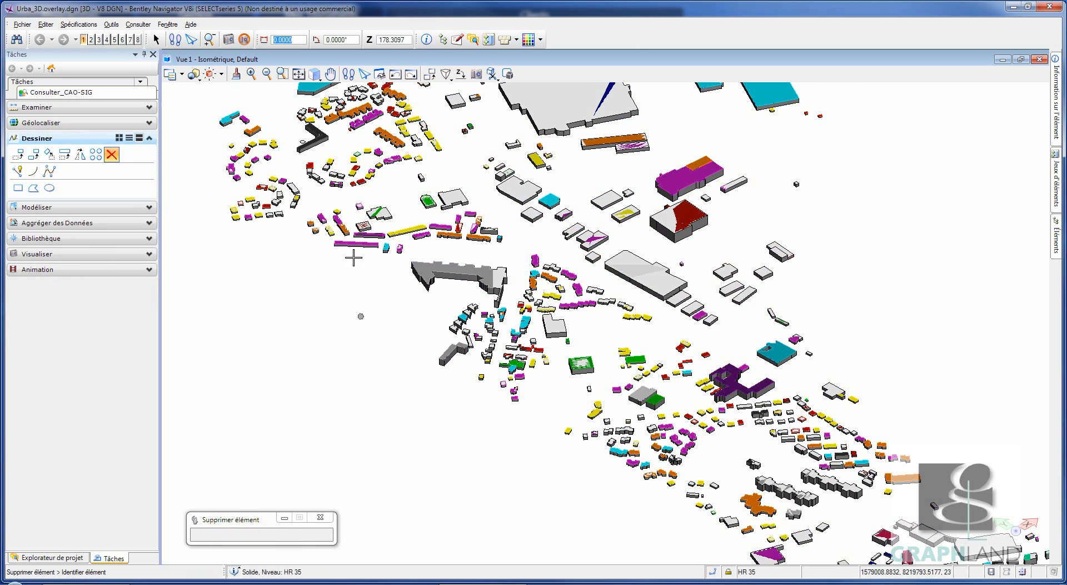
# Examine the extruded buildings across the whole site from a lower, rotated viewpoint, including a closer look at the southwestern district
pyautogui.click(298, 74)
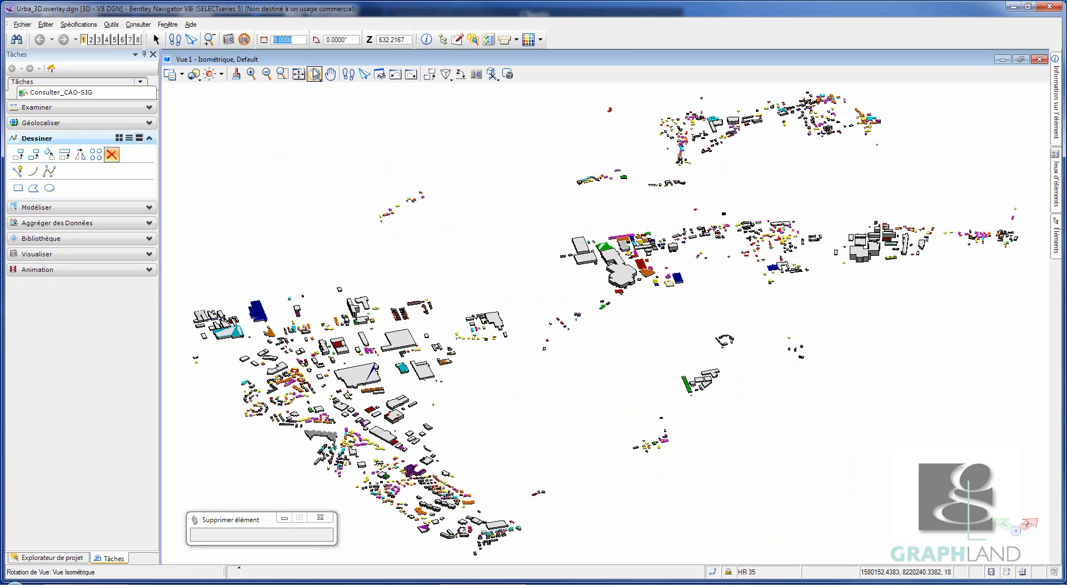
pyautogui.click(318, 78)
pyautogui.click(333, 89)
pyautogui.moveTo(393, 443); pyautogui.dragTo(519, 380)
pyautogui.rightClick(518, 379)
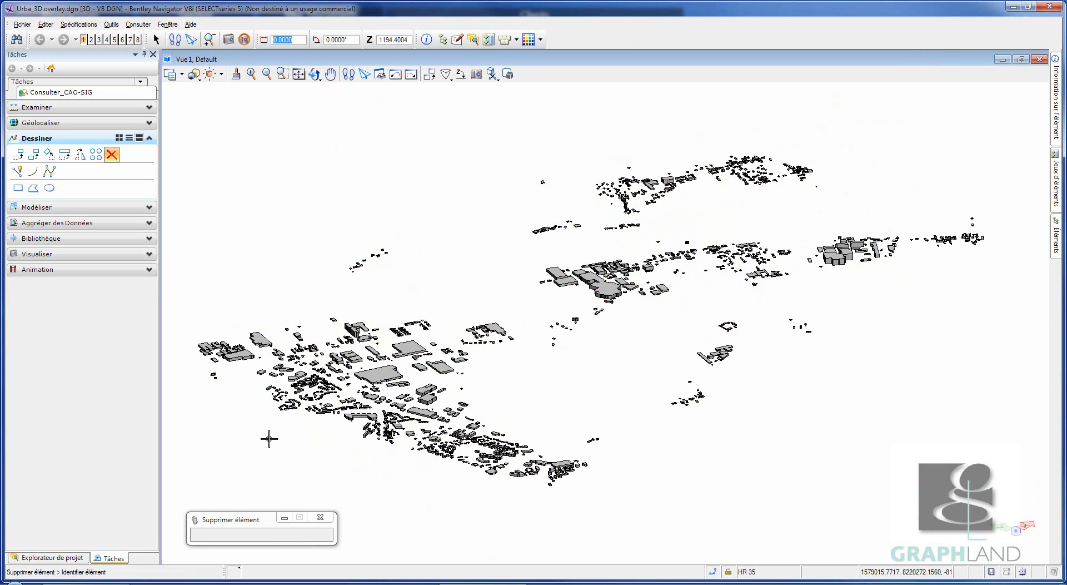
pyautogui.scroll(2, 269, 438)
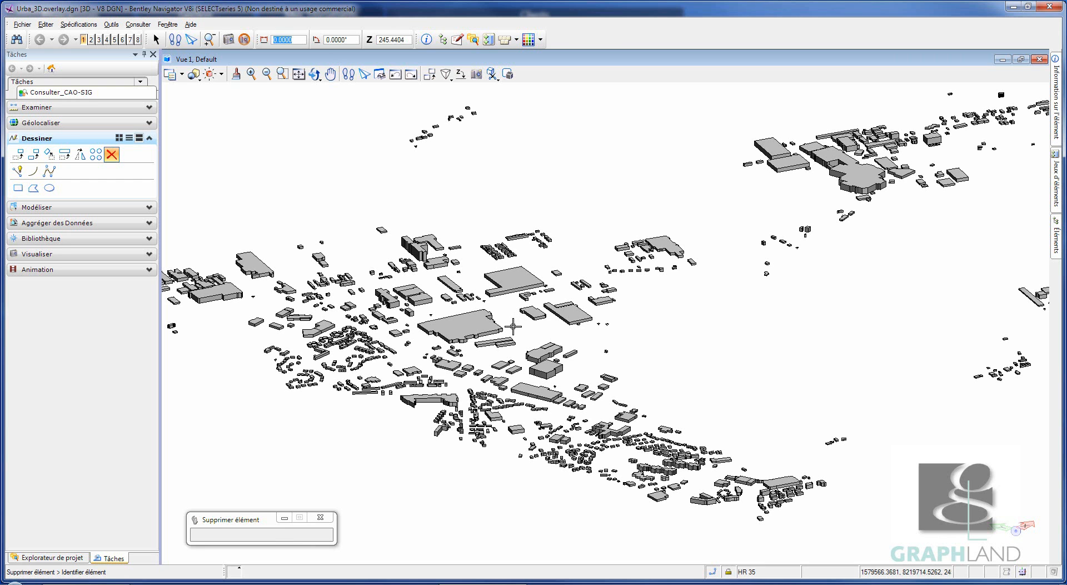
pyautogui.moveTo(513, 326); pyautogui.dragTo(629, 327, button='middle')
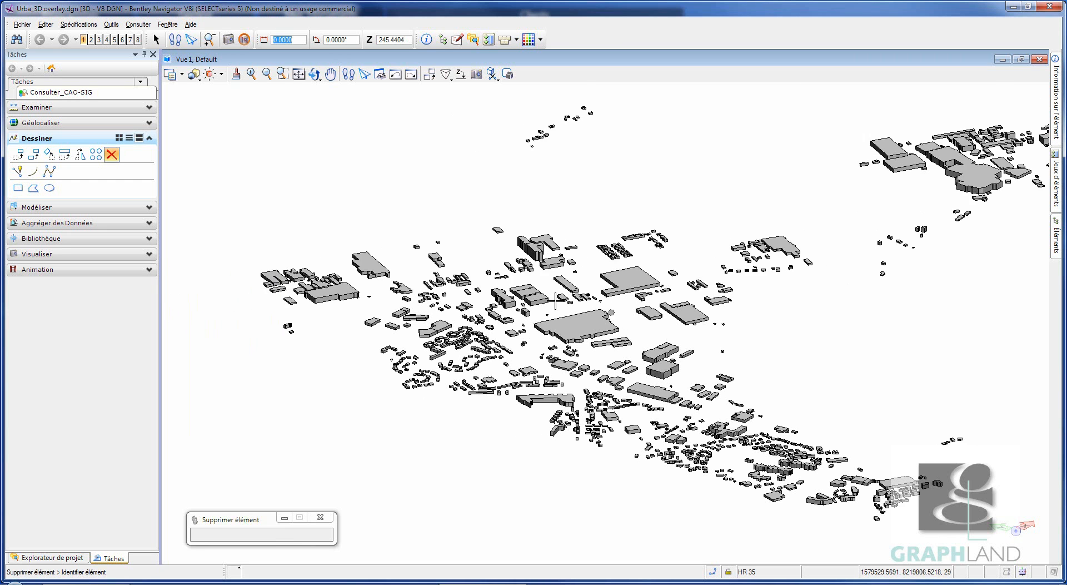
# Attach the SketchUp file Tour incity GE.skp as the cell library for placing the active cell
pyautogui.click(114, 239)
pyautogui.click(42, 204)
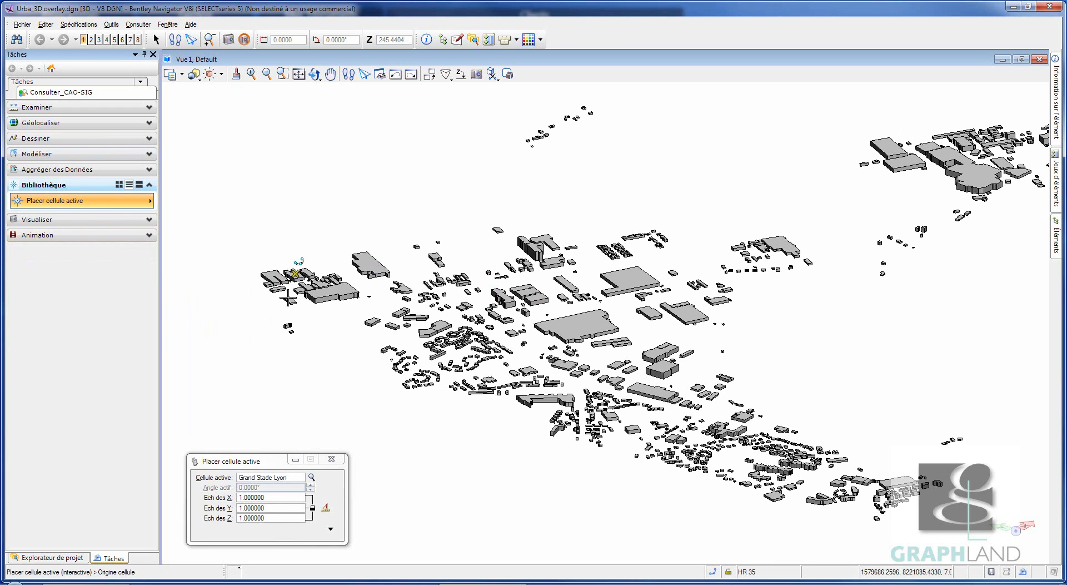
pyautogui.click(312, 478)
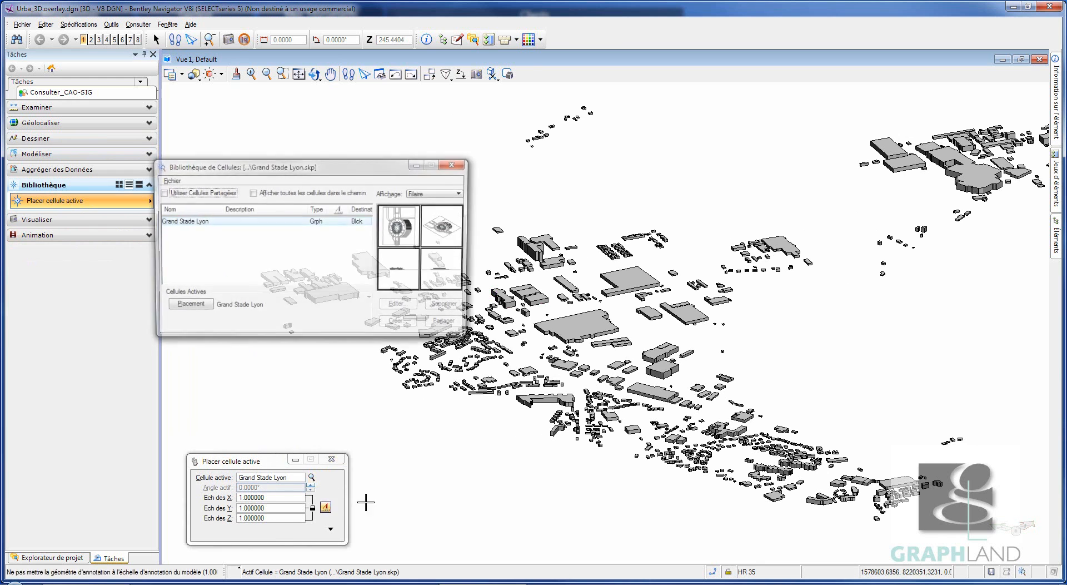
pyautogui.moveTo(354, 157); pyautogui.dragTo(901, 74)
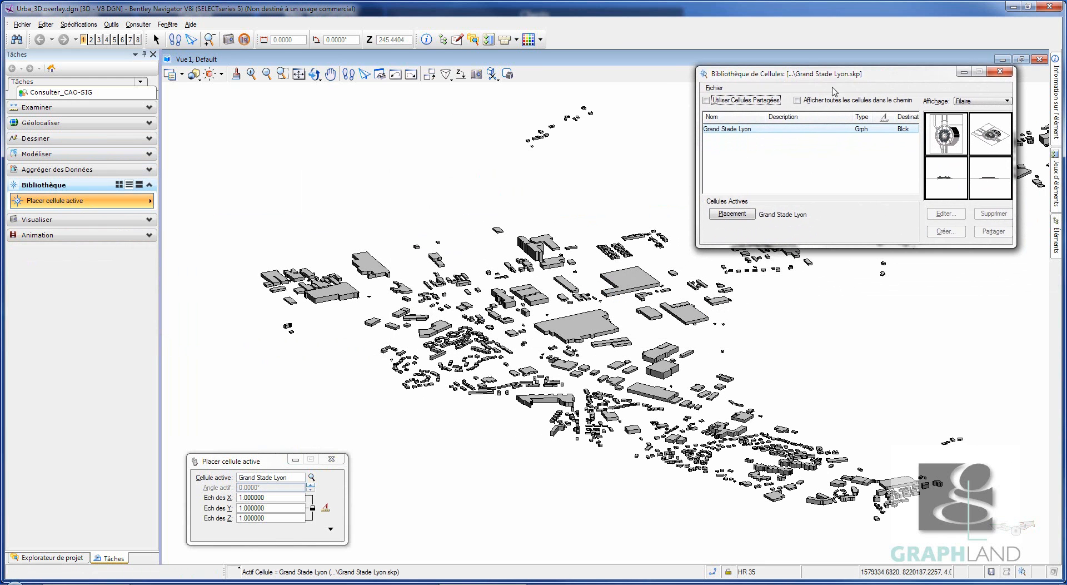
pyautogui.click(714, 88)
pyautogui.click(732, 99)
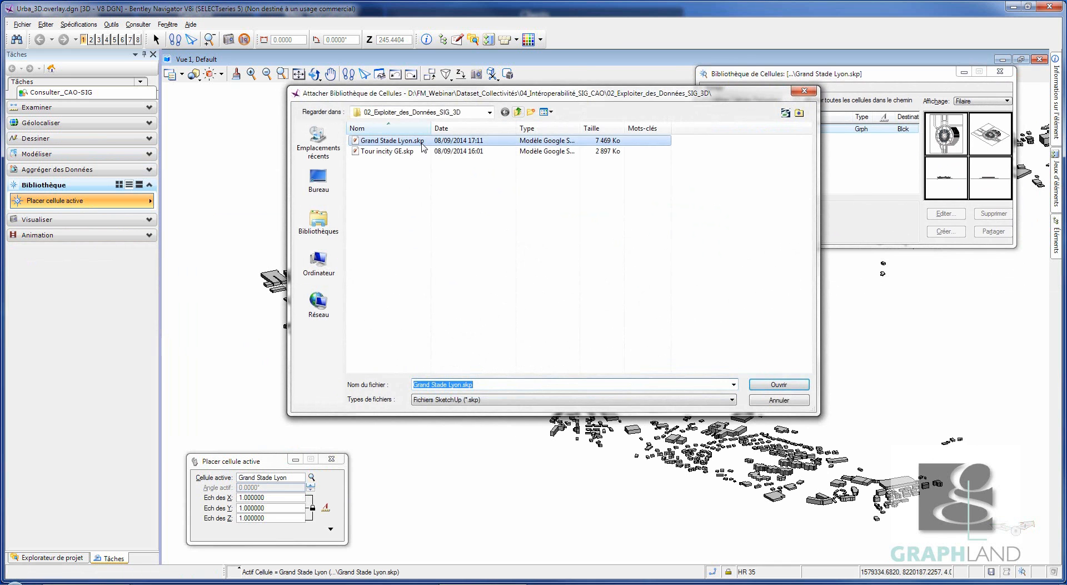
pyautogui.click(399, 152)
pyautogui.click(400, 142)
pyautogui.click(398, 153)
pyautogui.moveTo(529, 93); pyautogui.dragTo(711, 59)
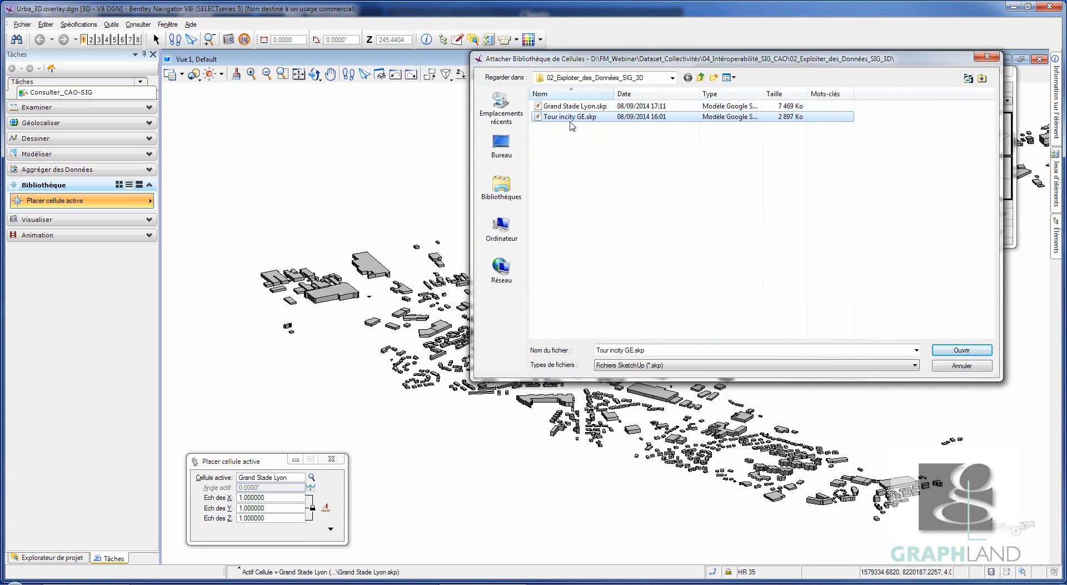
pyautogui.click(977, 352)
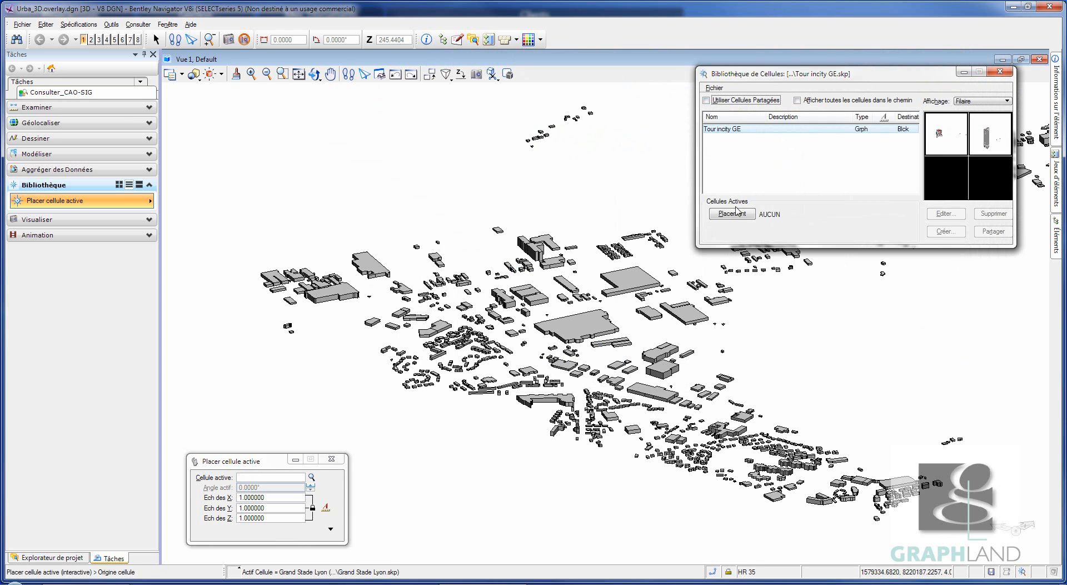
# Make Tour incity GE the active cell and place the tower just south of the northwestern building group at scale 1
pyautogui.click(737, 216)
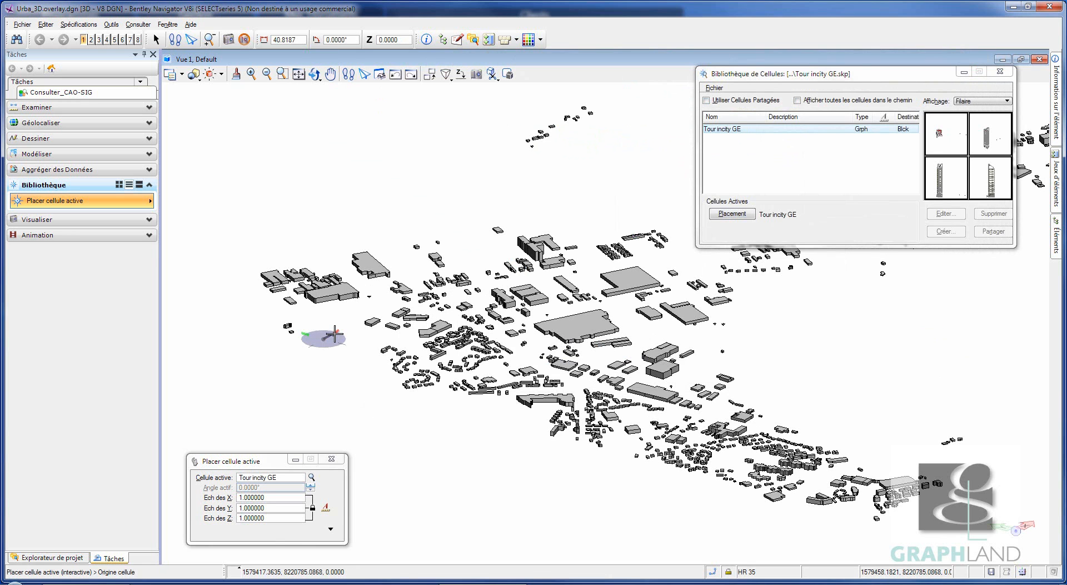
pyautogui.click(335, 336)
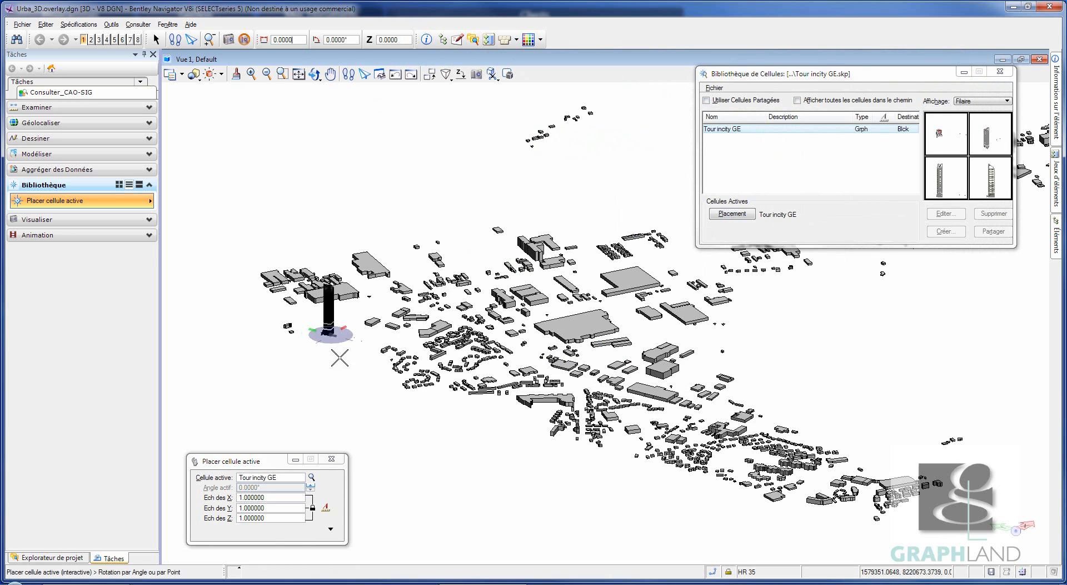
pyautogui.click(351, 310)
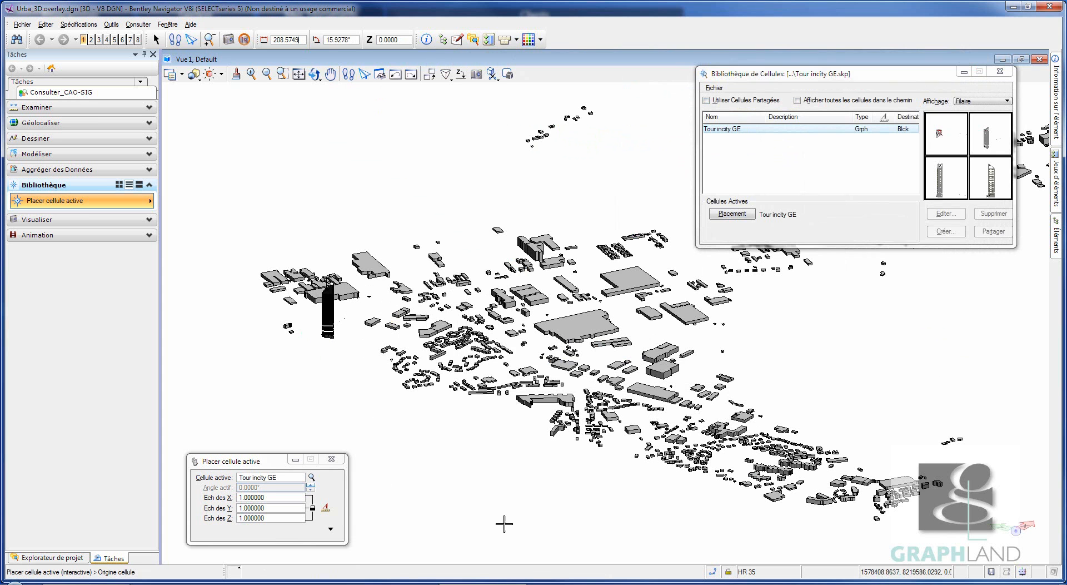
# Attach Grand Stade Lyon.skp as the cell library and make Grand Stade Lyon the active placement cell
pyautogui.click(715, 88)
pyautogui.click(725, 101)
pyautogui.click(575, 105)
pyautogui.click(976, 350)
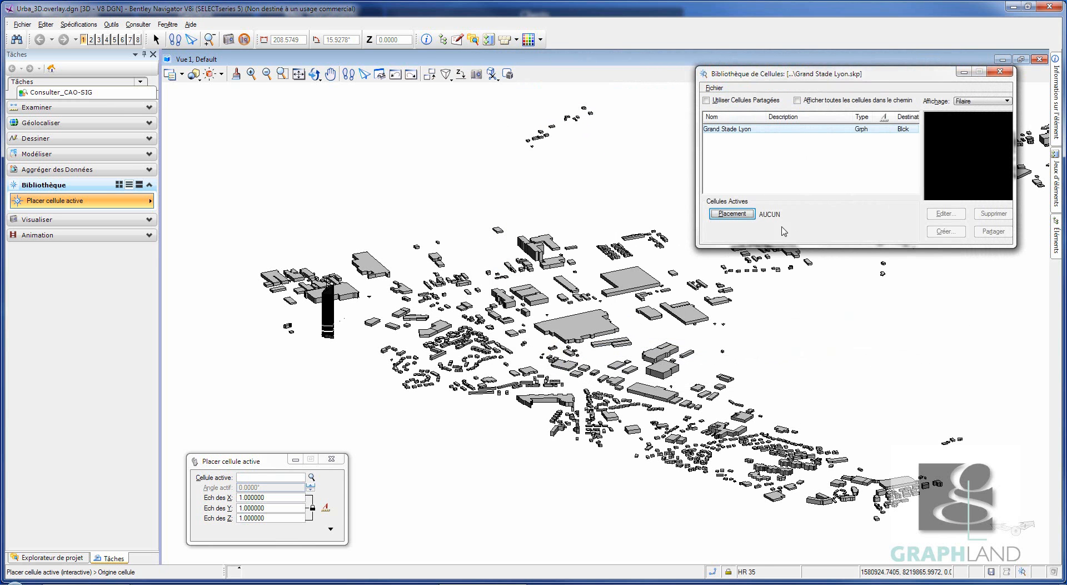
pyautogui.click(745, 216)
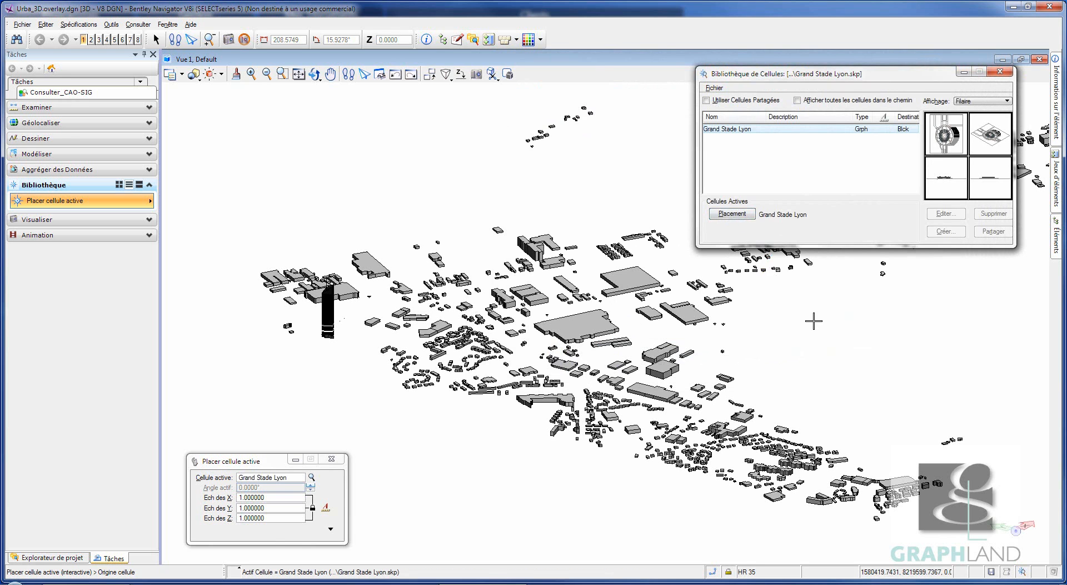
# Place and orient the Grand Stade Lyon cell in the open area east of the southern buildings, then end cell placement and close the library
pyautogui.click(927, 351)
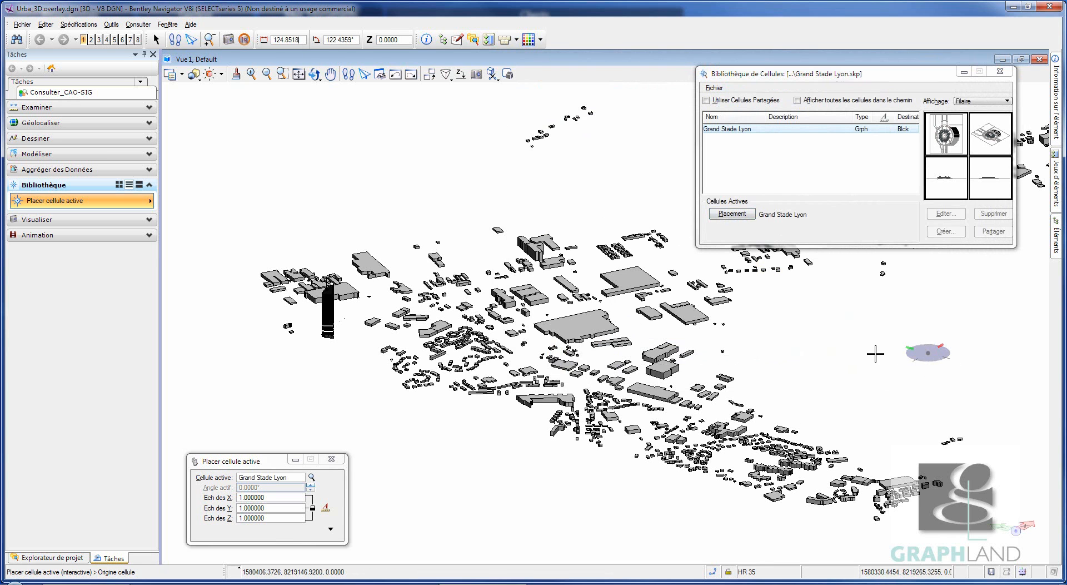
pyautogui.click(894, 370)
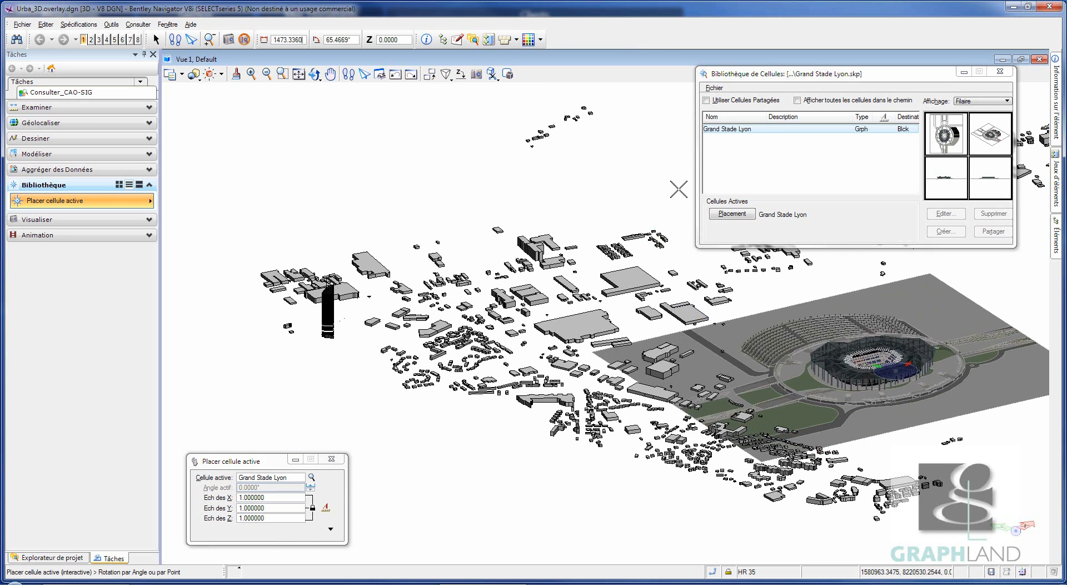
pyautogui.moveTo(900, 76); pyautogui.dragTo(471, 105)
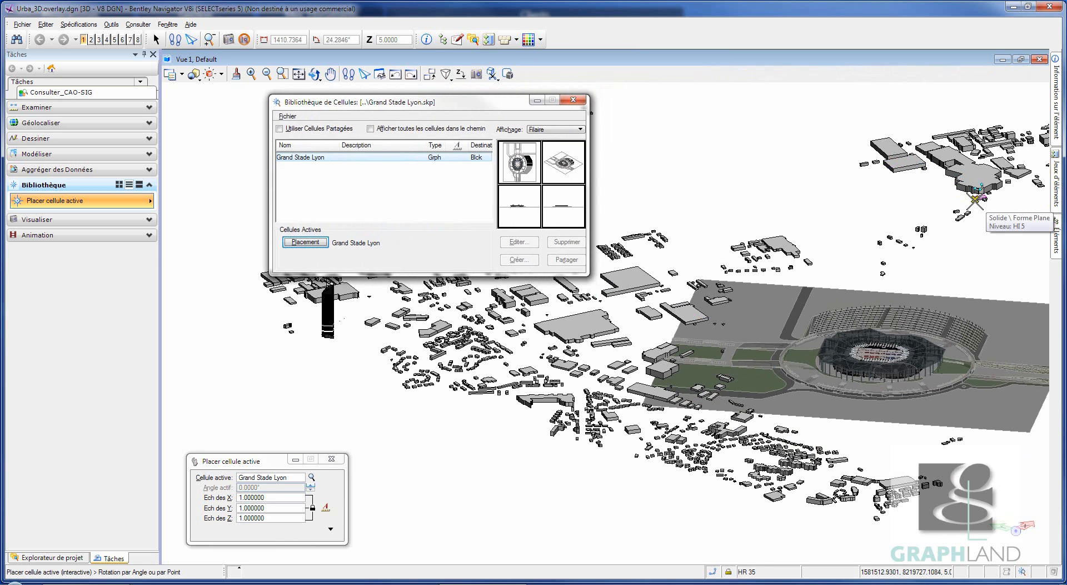
pyautogui.click(975, 201)
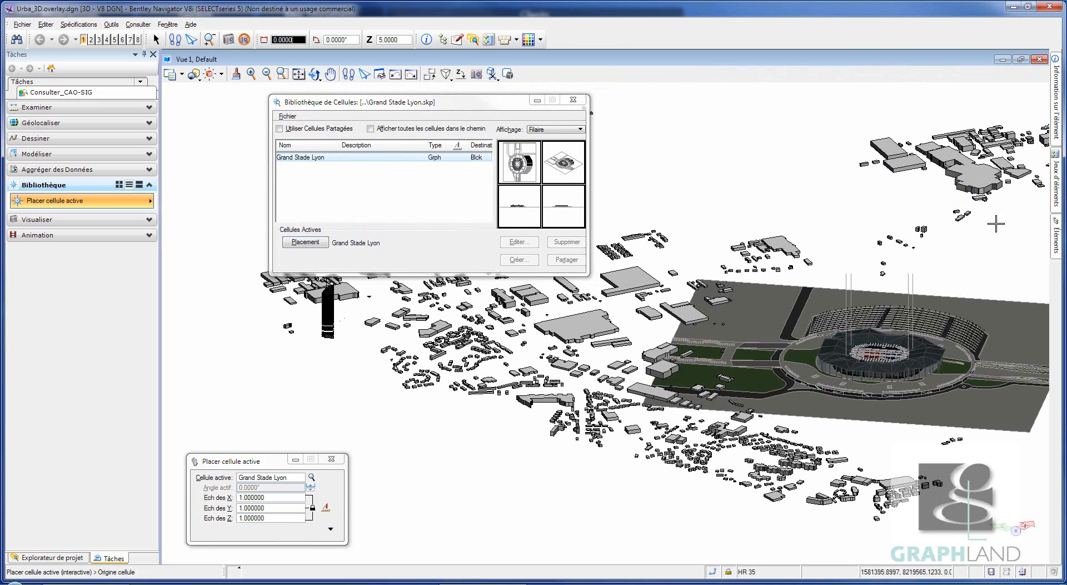
pyautogui.rightClick(996, 224)
pyautogui.click(573, 100)
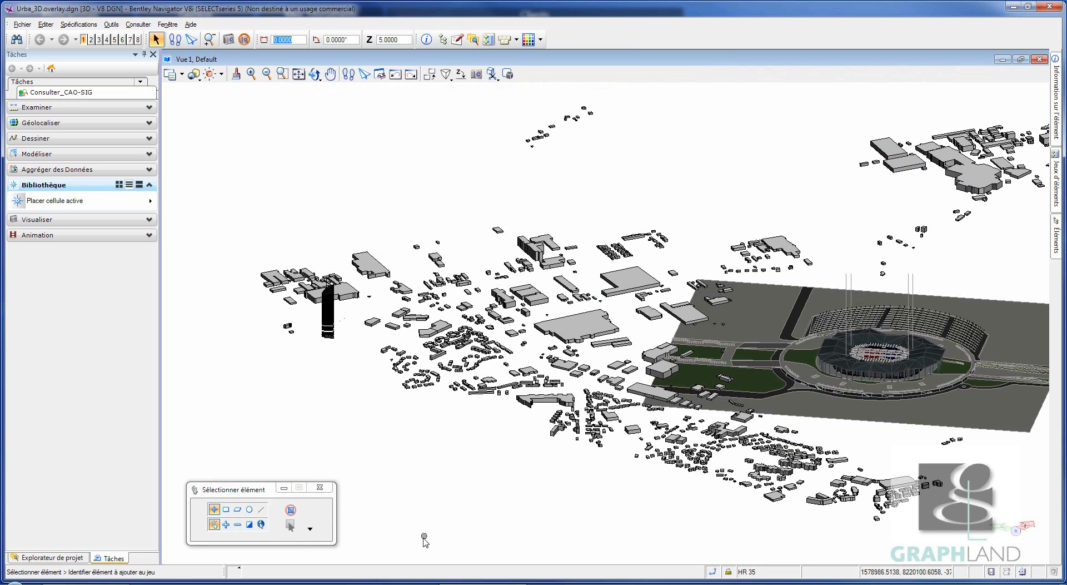
# Display the Terrain level of Urba_3D.dgn and fit the whole model in the top view
pyautogui.click(61, 558)
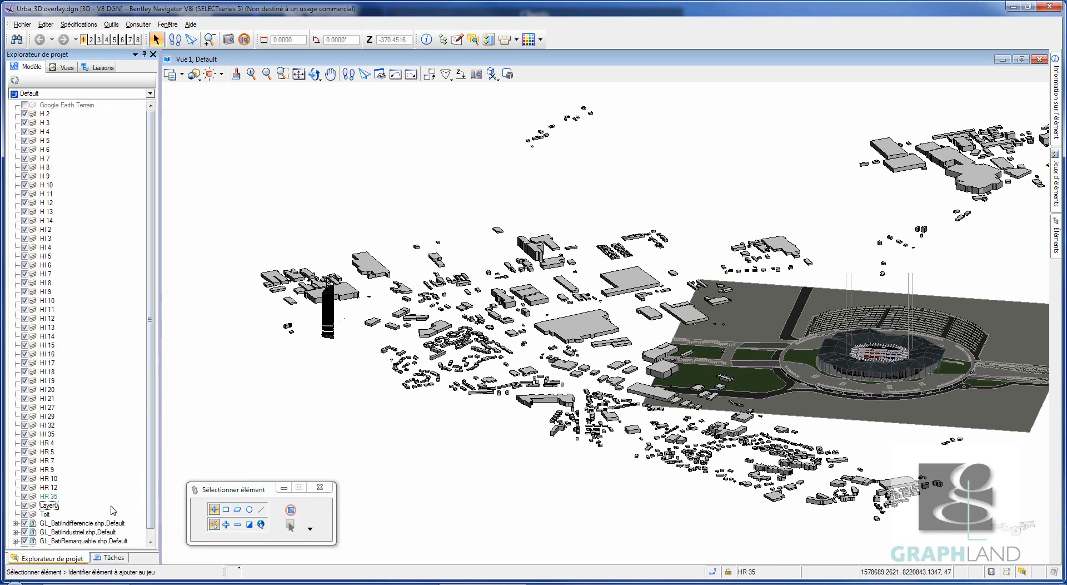
pyautogui.scroll(-1, 17, 542)
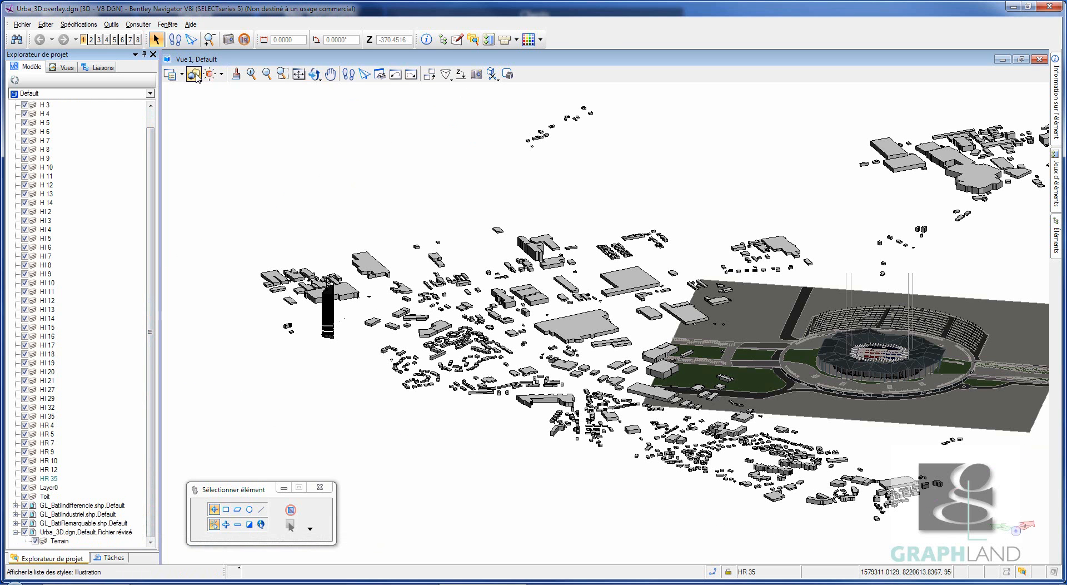
pyautogui.click(316, 75)
pyautogui.click(354, 102)
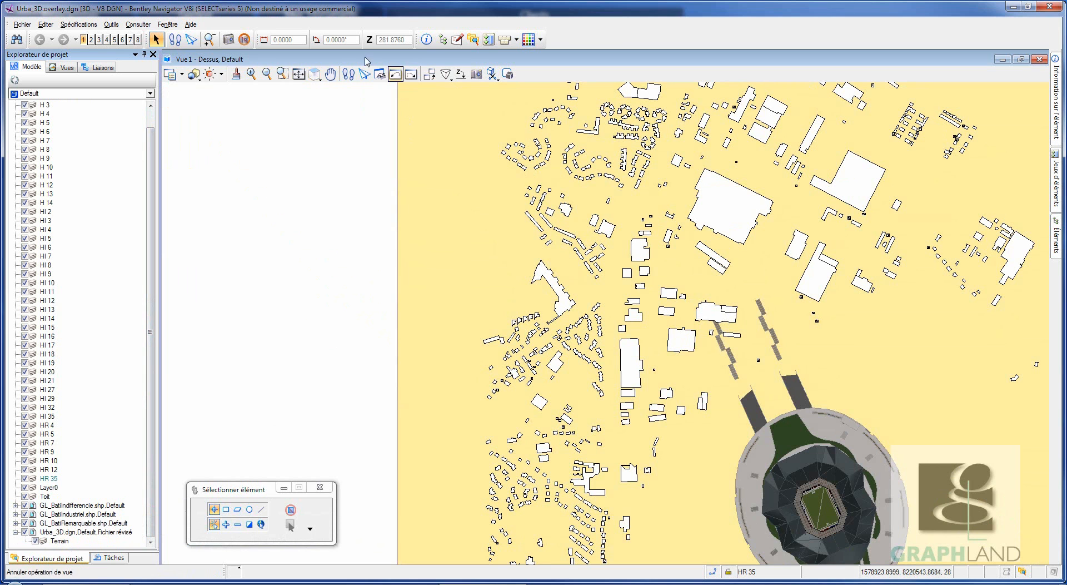
pyautogui.click(298, 74)
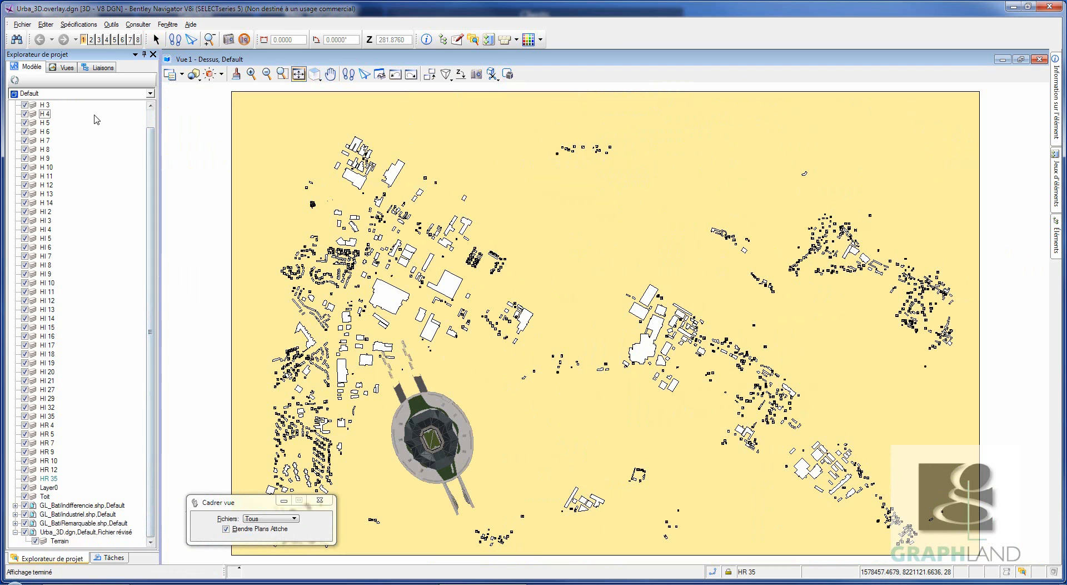
# Move the Tour incity GE cell about 153 northeast, closer to the northwestern building group
pyautogui.click(109, 557)
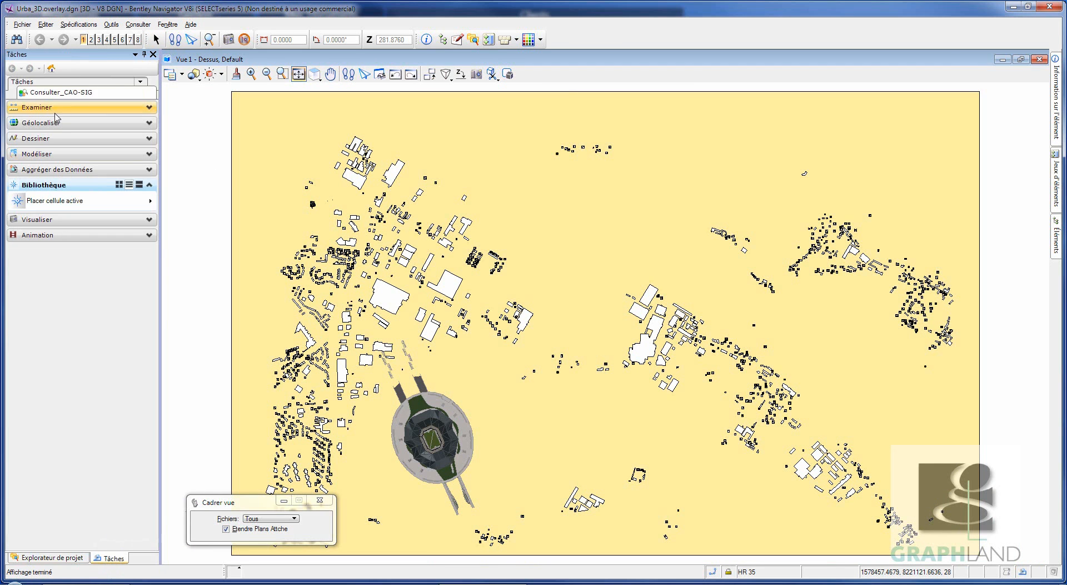
pyautogui.click(62, 139)
pyautogui.click(20, 155)
pyautogui.click(311, 203)
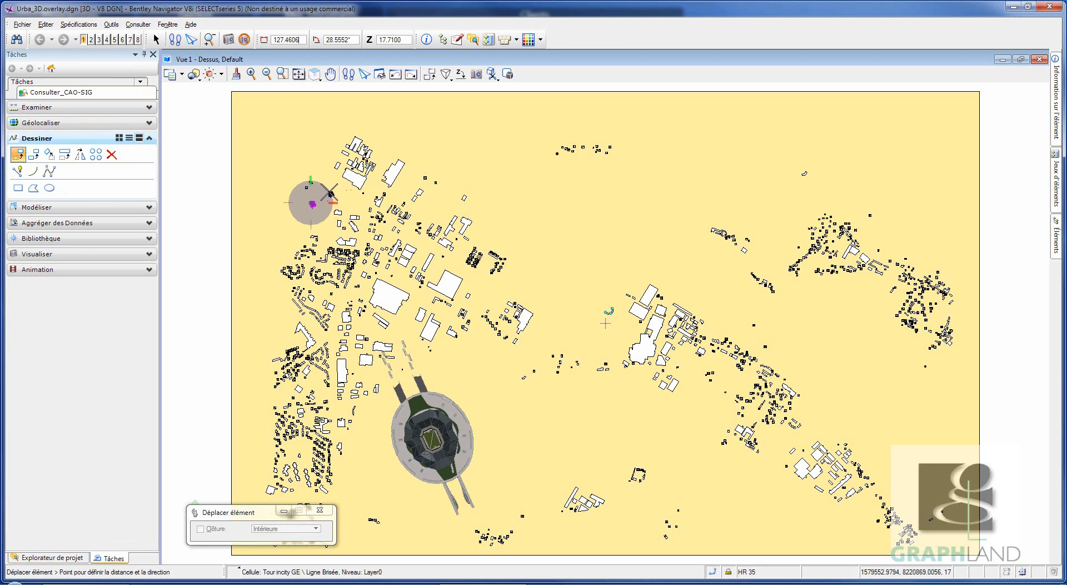
pyautogui.click(437, 188)
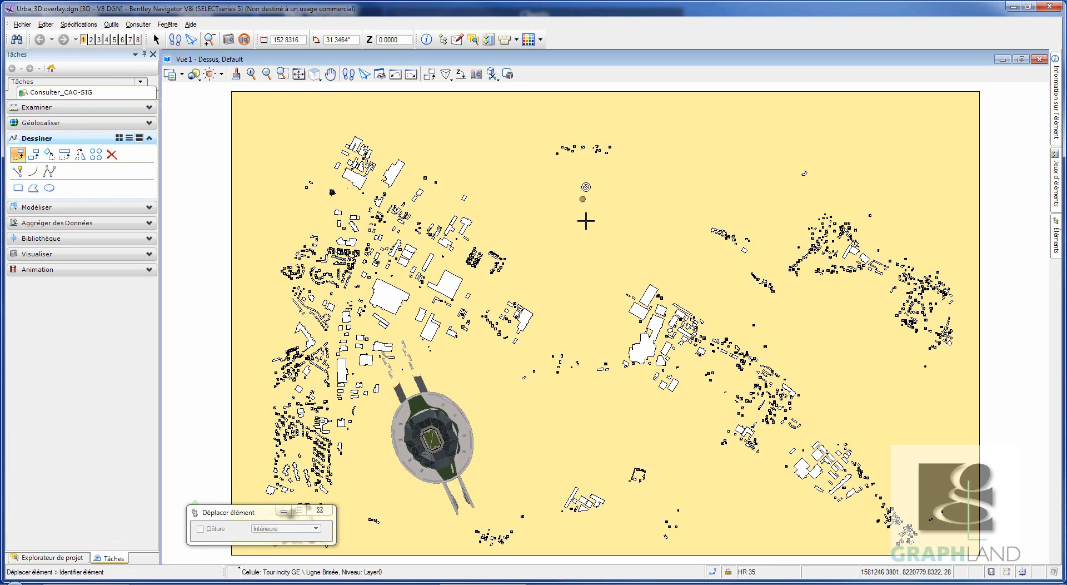
# Set up a pedestrian camera 1.7 above the stadium forecourt near the access ramp, aimed across the forecourt towards the planters
pyautogui.click(316, 81)
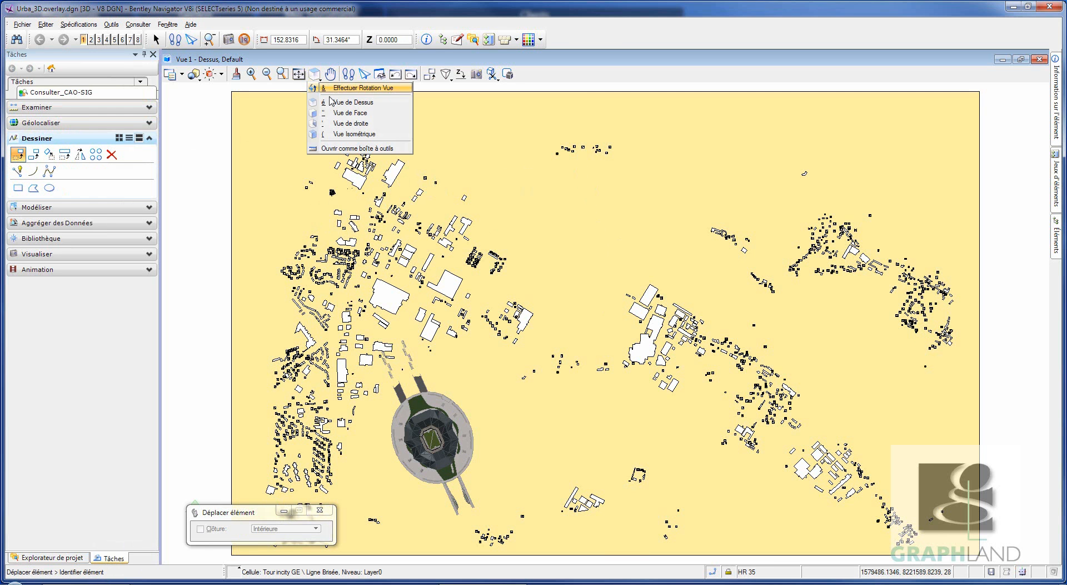
pyautogui.click(359, 134)
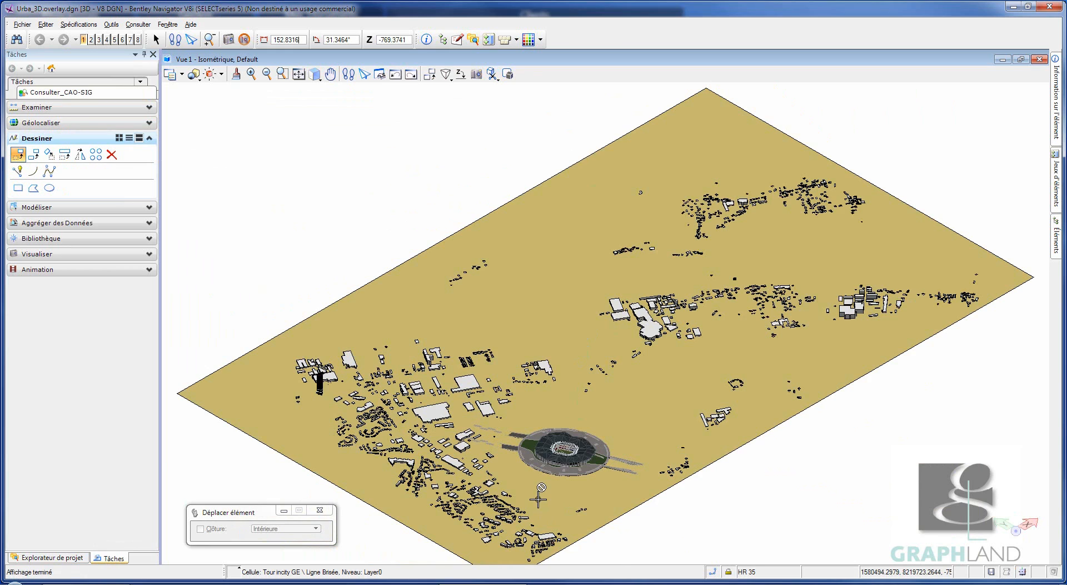
pyautogui.scroll(7, 541, 494)
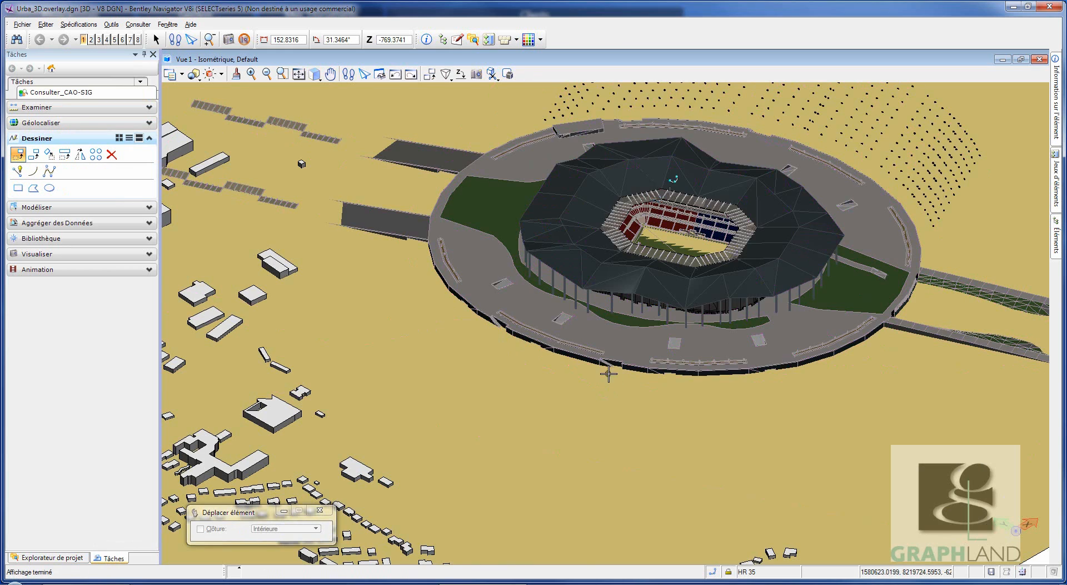
pyautogui.scroll(6, 653, 361)
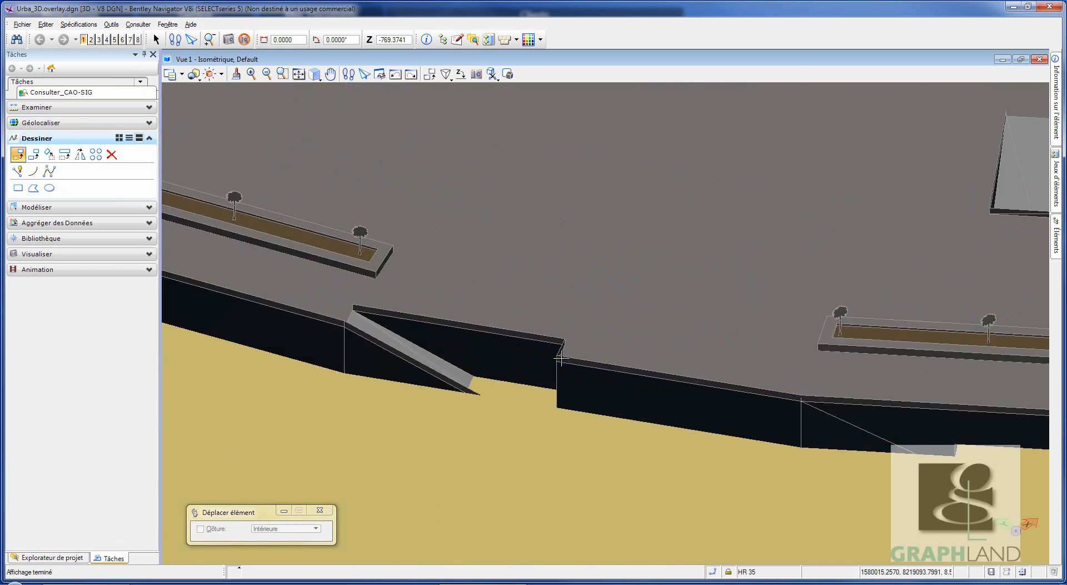
pyautogui.scroll(-2, 521, 283)
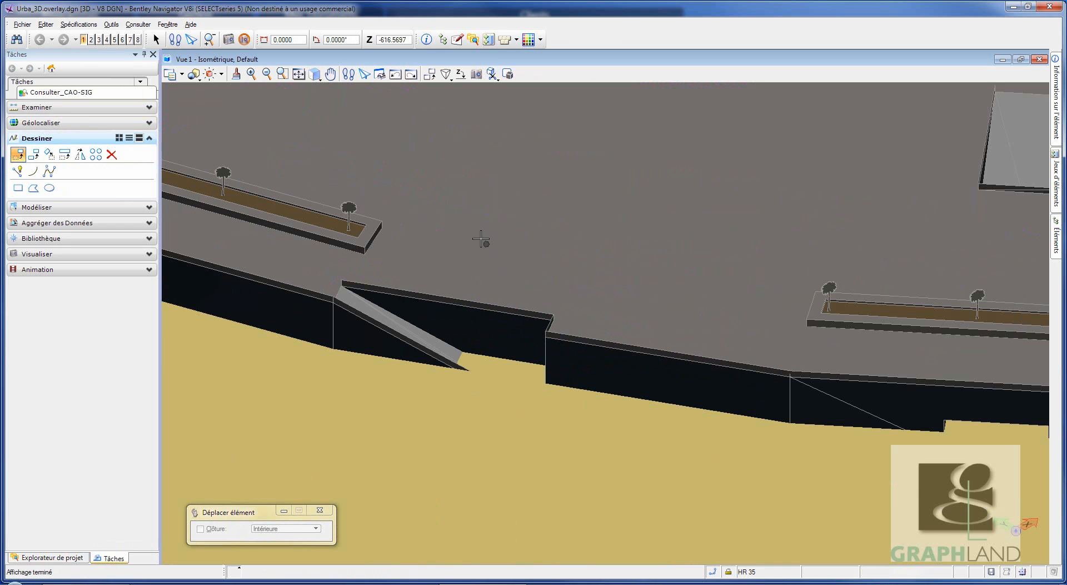
pyautogui.click(476, 74)
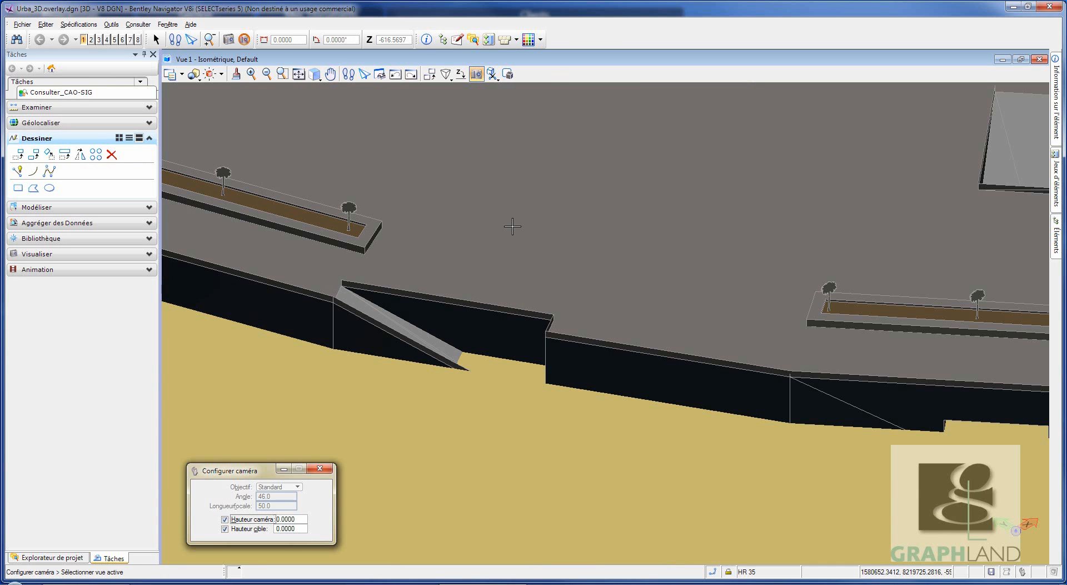
pyautogui.middleClick(554, 333)
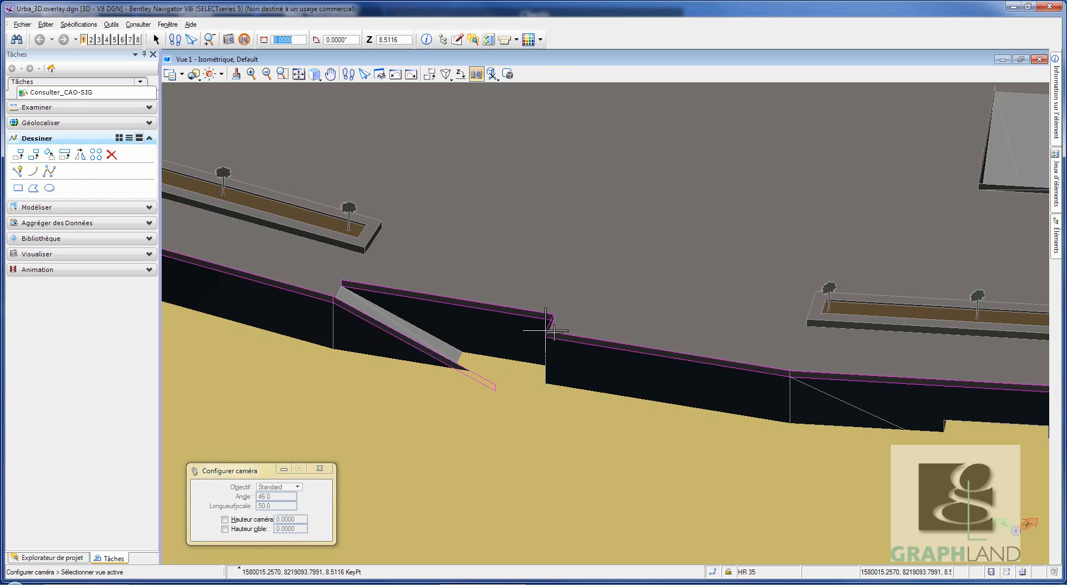
pyautogui.press('o')
pyautogui.press('f')
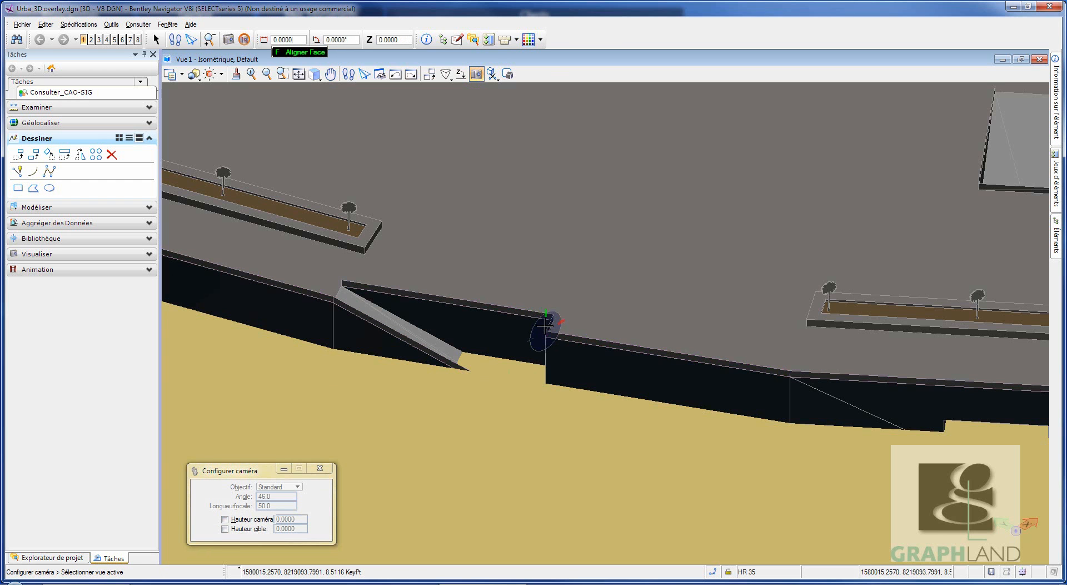
pyautogui.click(547, 282)
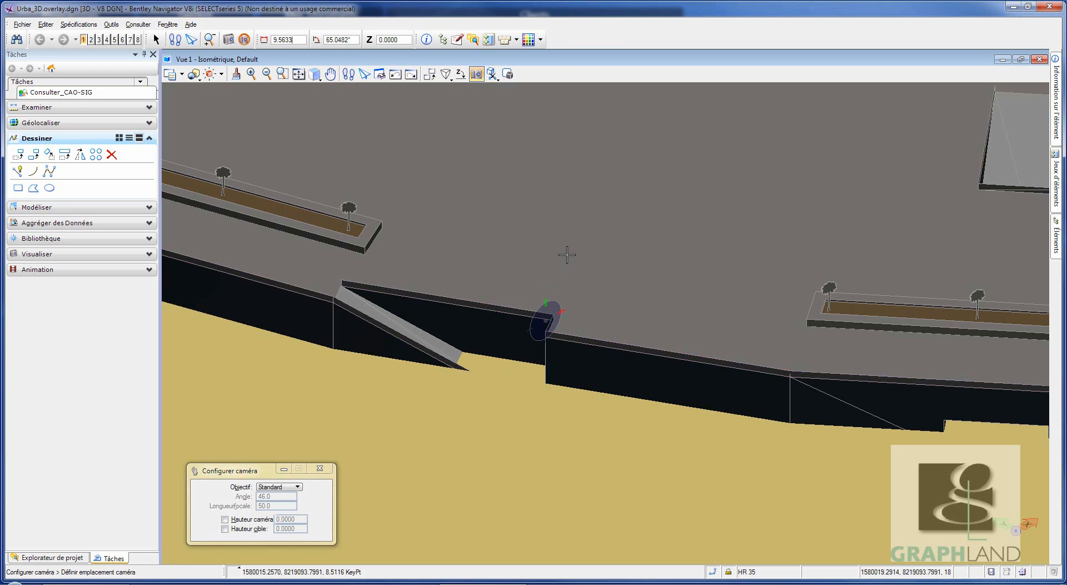
pyautogui.click(574, 191)
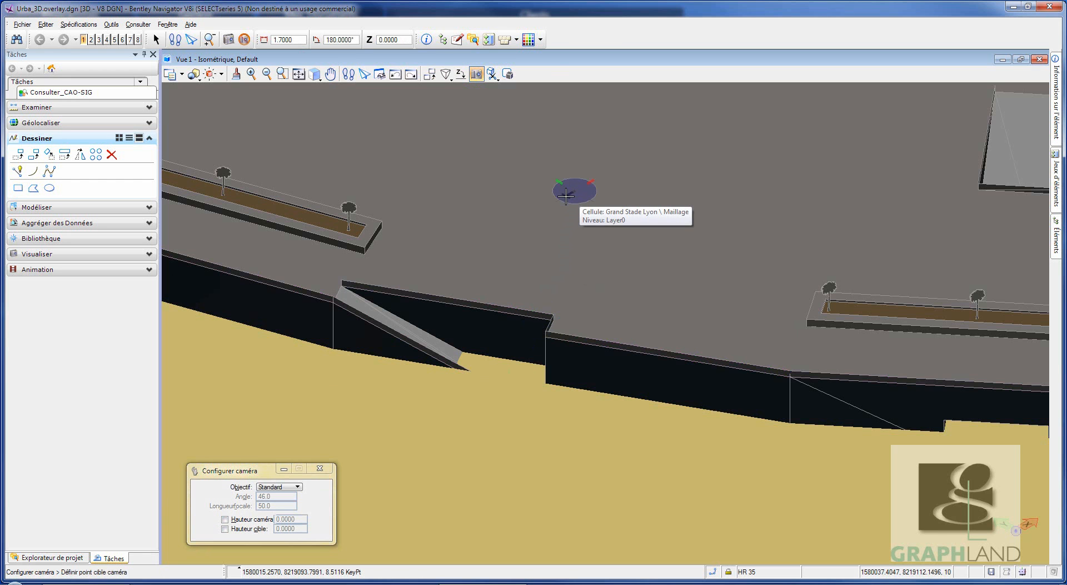
pyautogui.click(434, 180)
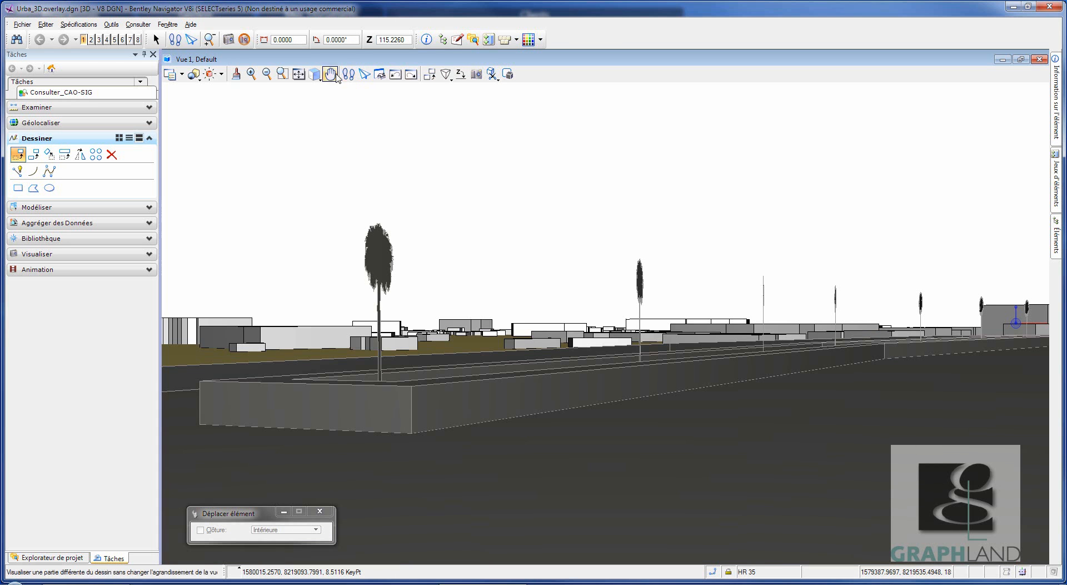
# Browse the view at a camera height of 1.7, turning from the stadium forecourt towards the tower
pyautogui.click(380, 75)
pyautogui.moveTo(621, 314); pyautogui.dragTo(558, 306)
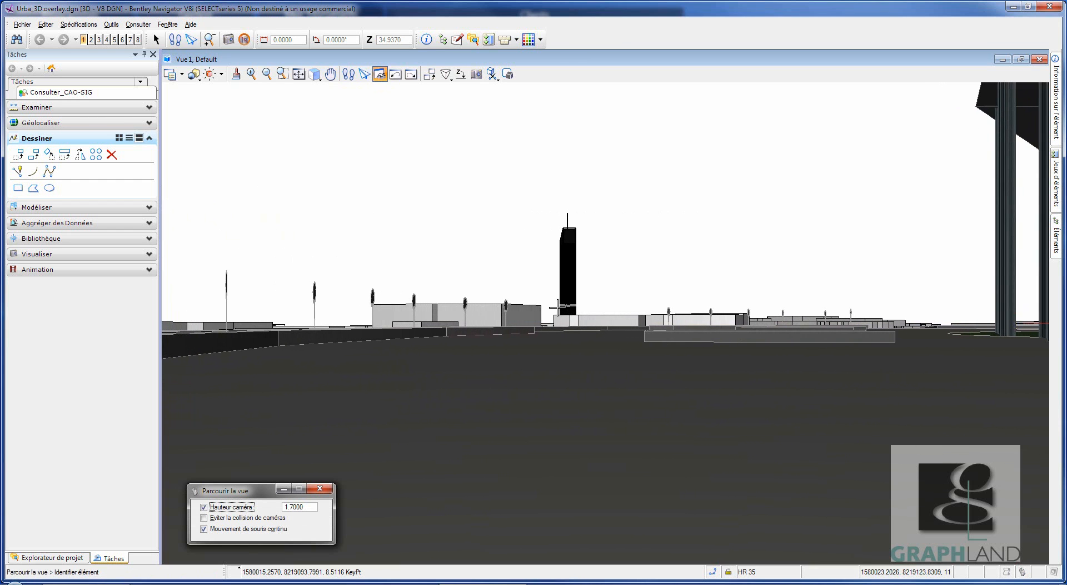
# Walk the camera at a height of 1.7 across the forecourt up to the stadium's facade and entrance openings
pyautogui.click(349, 74)
pyautogui.moveTo(608, 304); pyautogui.dragTo(570, 192)
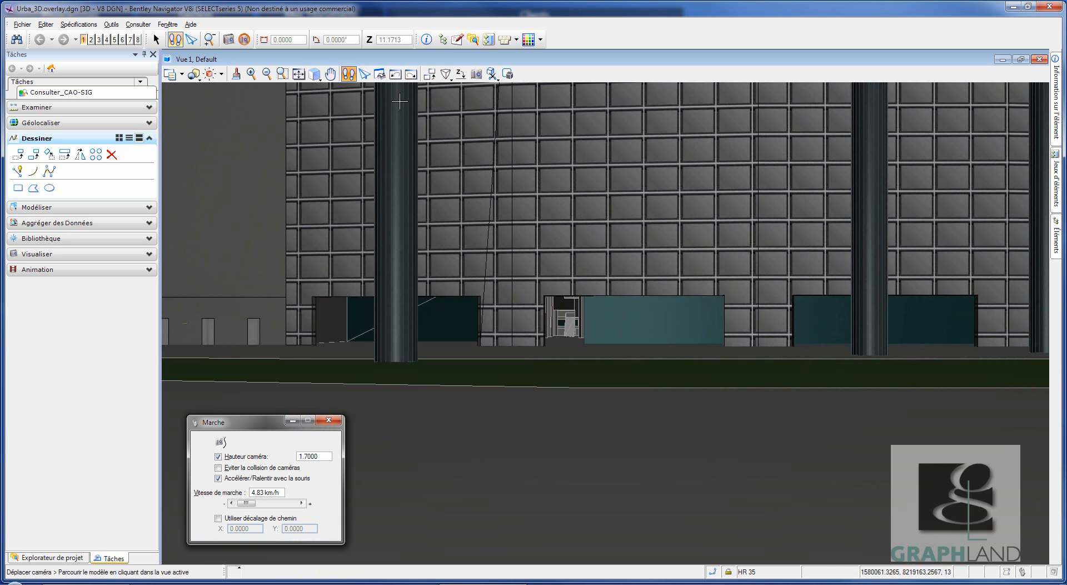
# Set the view's display style to Monochrome and walk the camera from the facade into the stadium, onto the pitch facing the stands
pyautogui.click(194, 75)
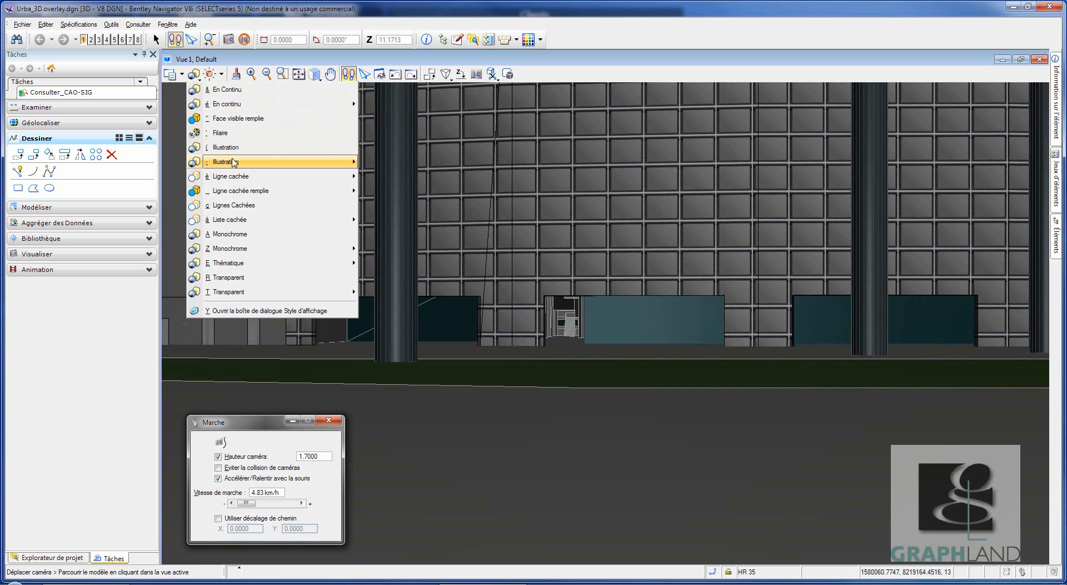
pyautogui.click(239, 233)
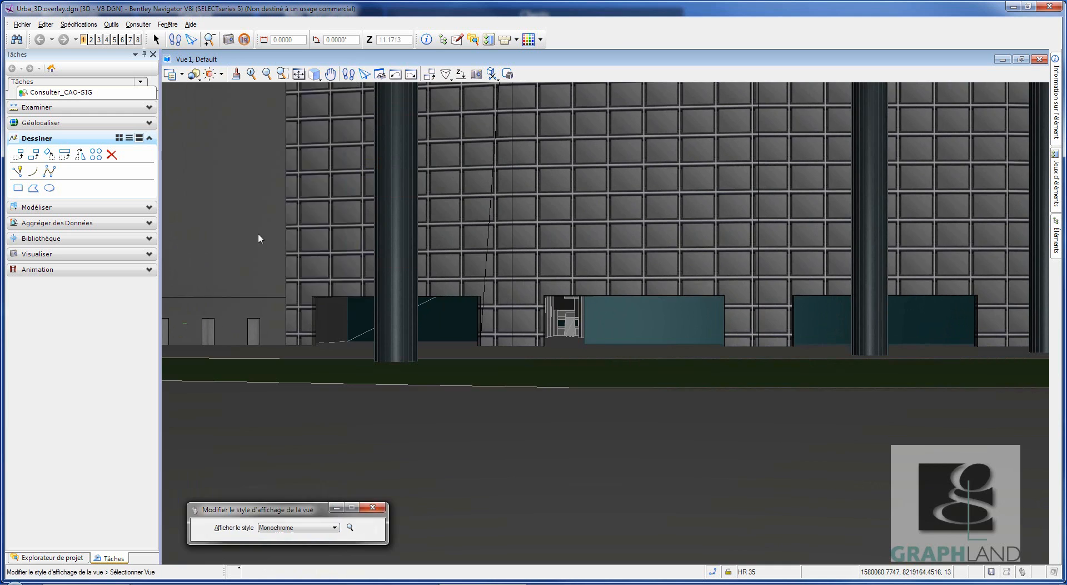
pyautogui.click(349, 75)
pyautogui.moveTo(605, 314); pyautogui.dragTo(583, 118)
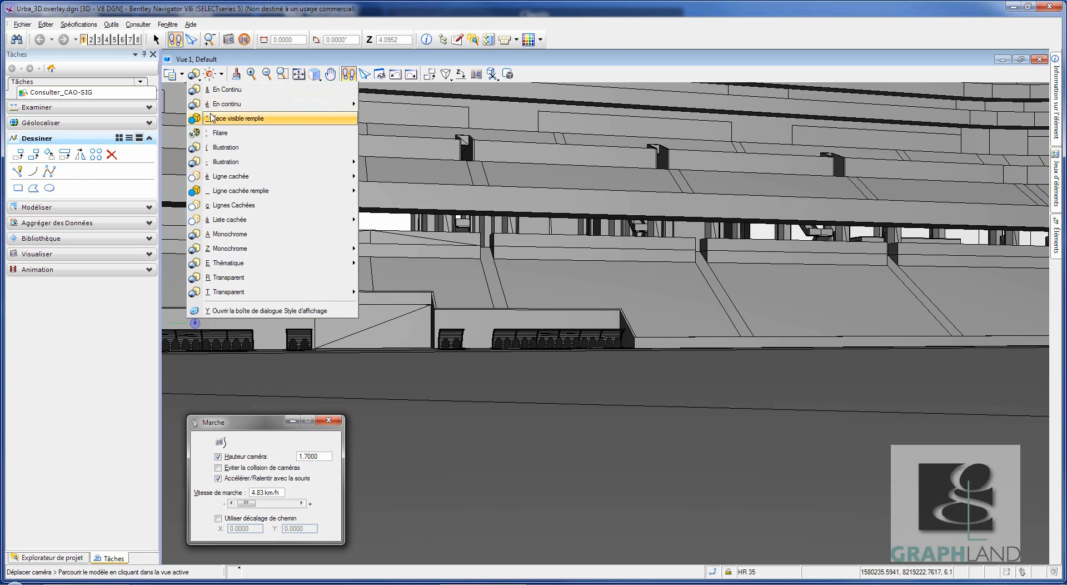
# Set the view's display style to Illustration and browse the view from the pitch at camera height 1.7, turning towards the corner stands
pyautogui.click(227, 148)
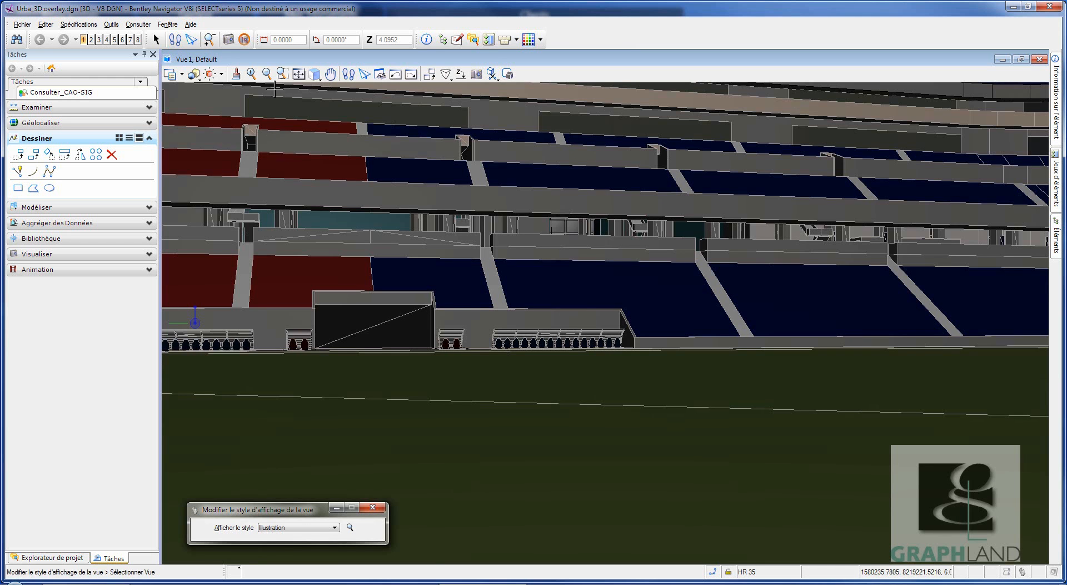
pyautogui.click(379, 75)
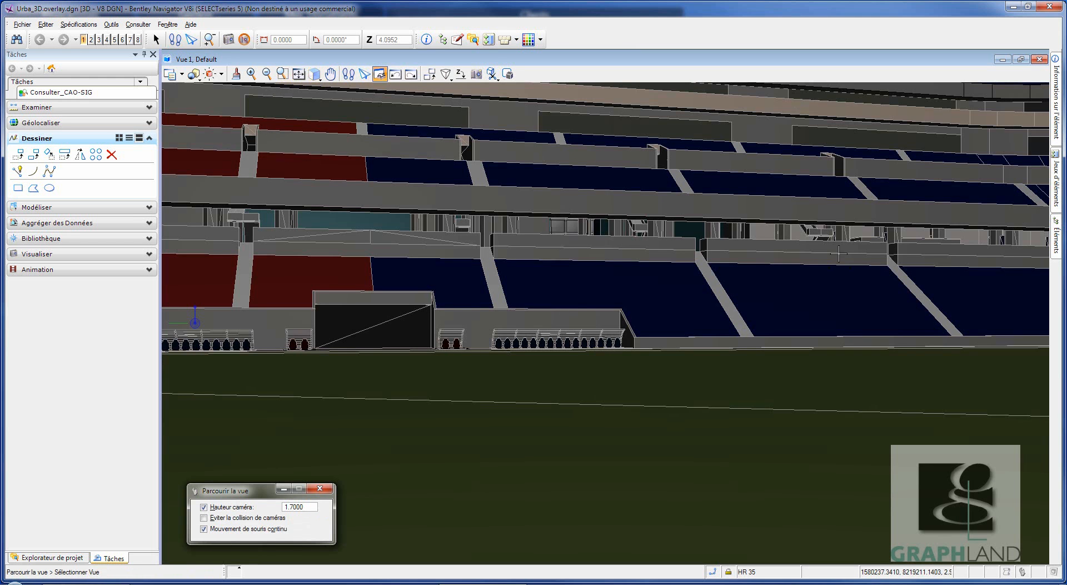
pyautogui.moveTo(548, 311); pyautogui.dragTo(711, 295)
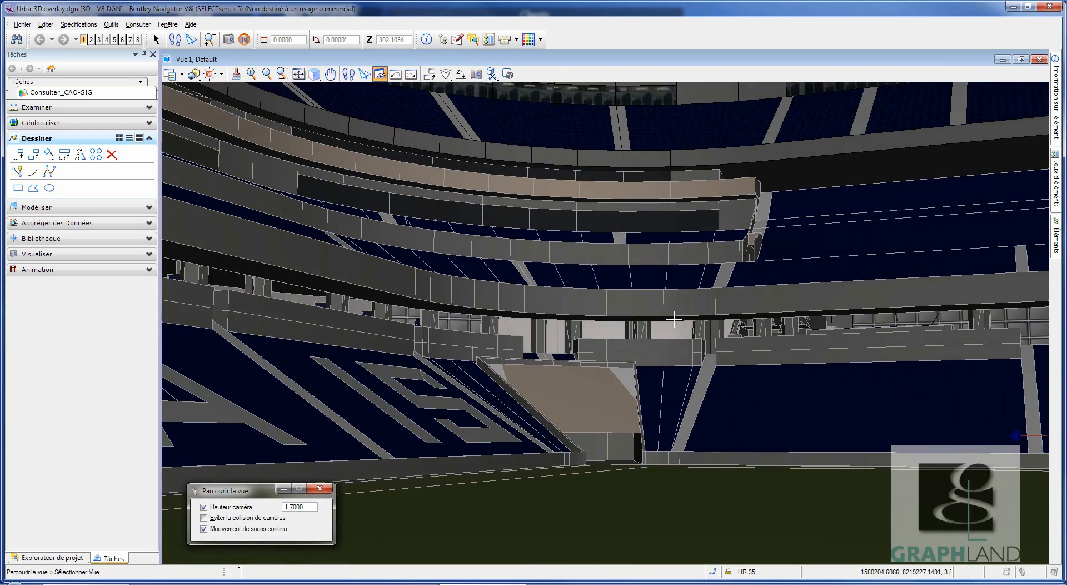